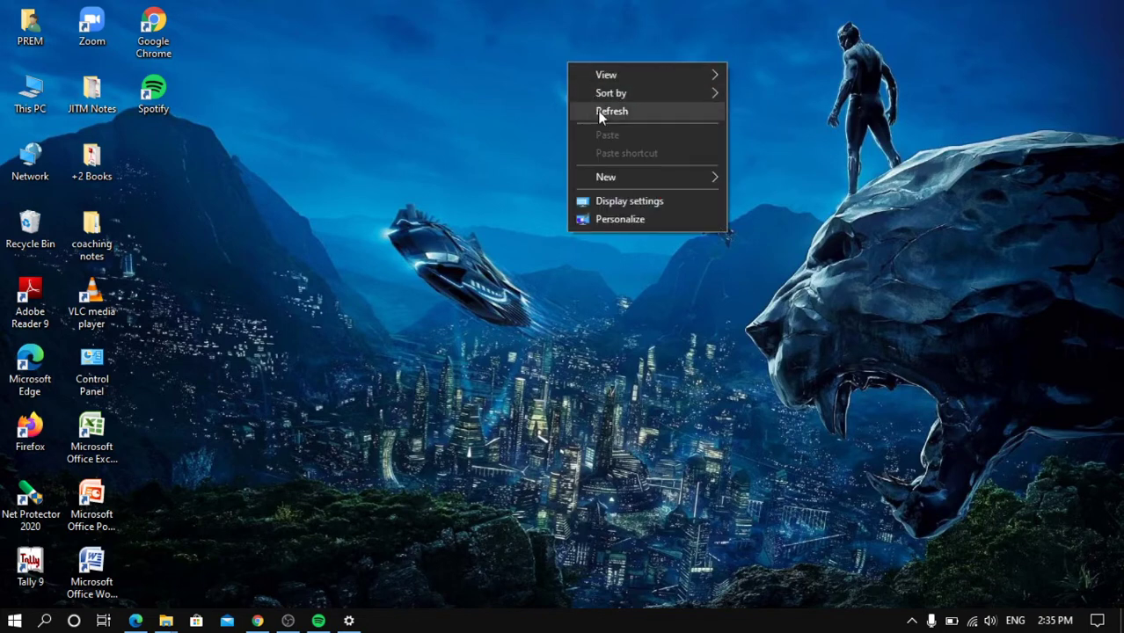
left_click(585, 110)
right_click(516, 50)
left_click(571, 98)
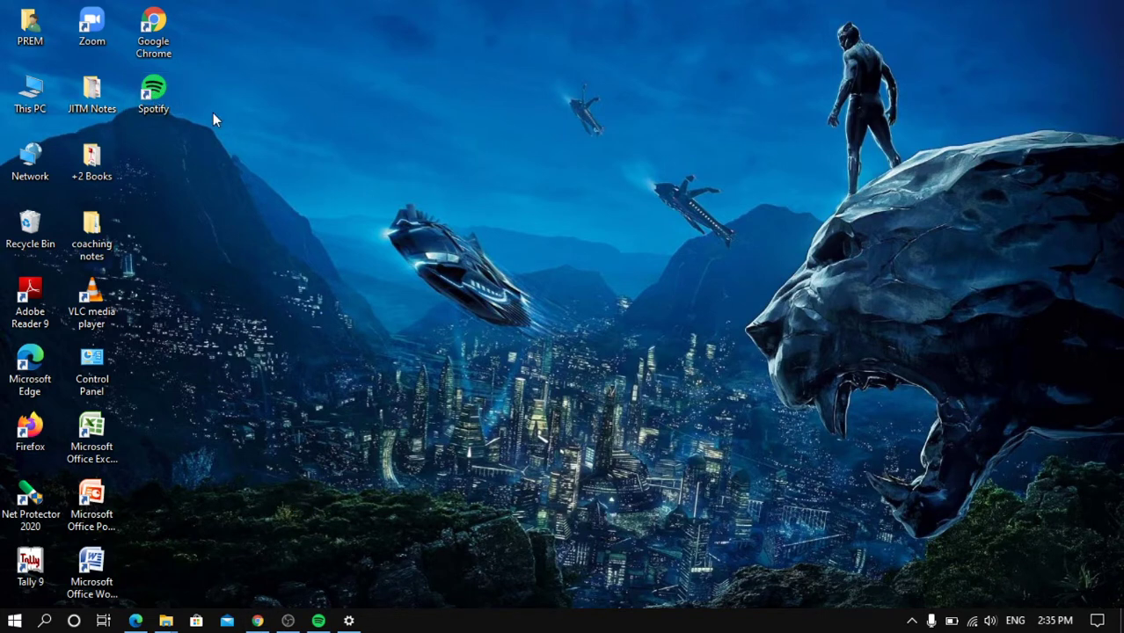
- Open the Spotify desktop app, look through the recommendations on its Home page, and minimize it
left_click(319, 621)
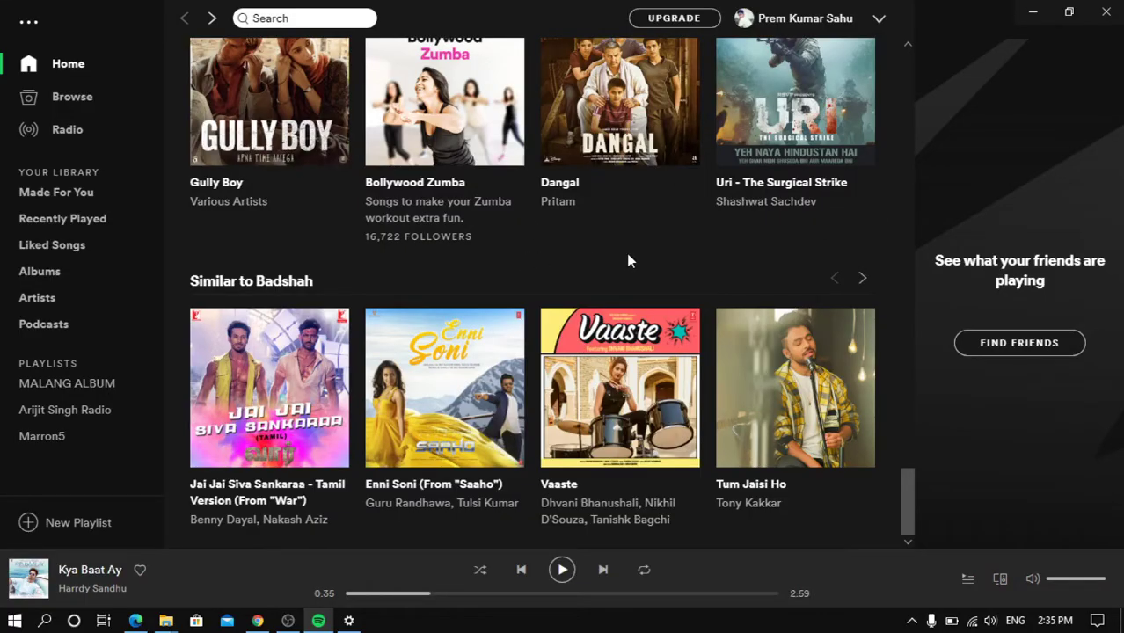
scroll(626, 254, "up", 15)
scroll(632, 260, "up", 10)
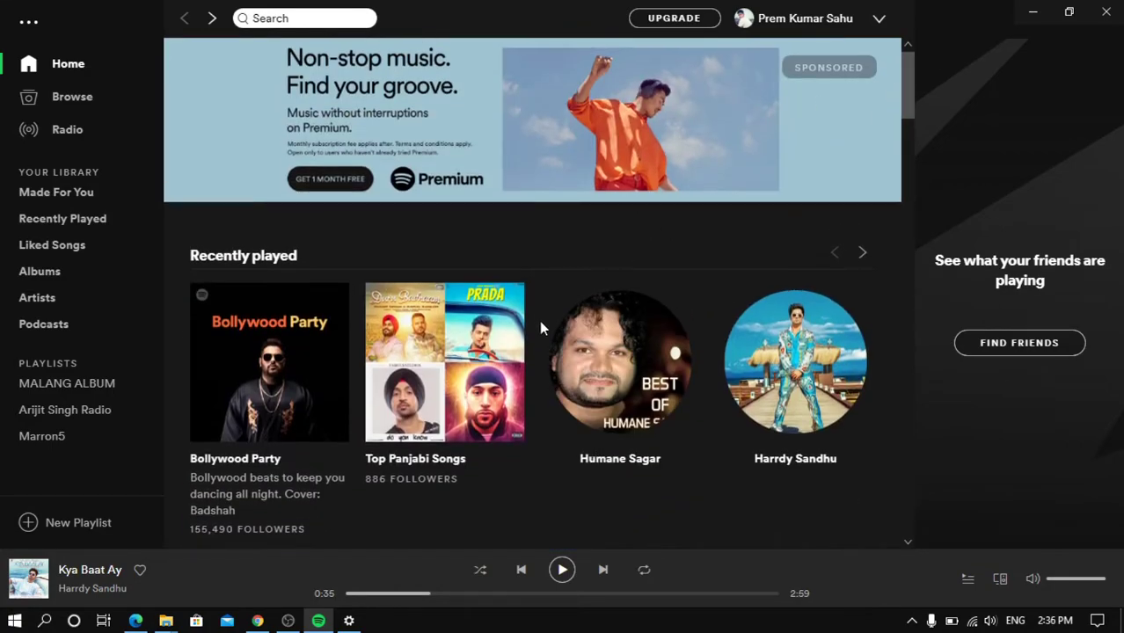
scroll(539, 322, "down", 5)
scroll(666, 341, "down", 15)
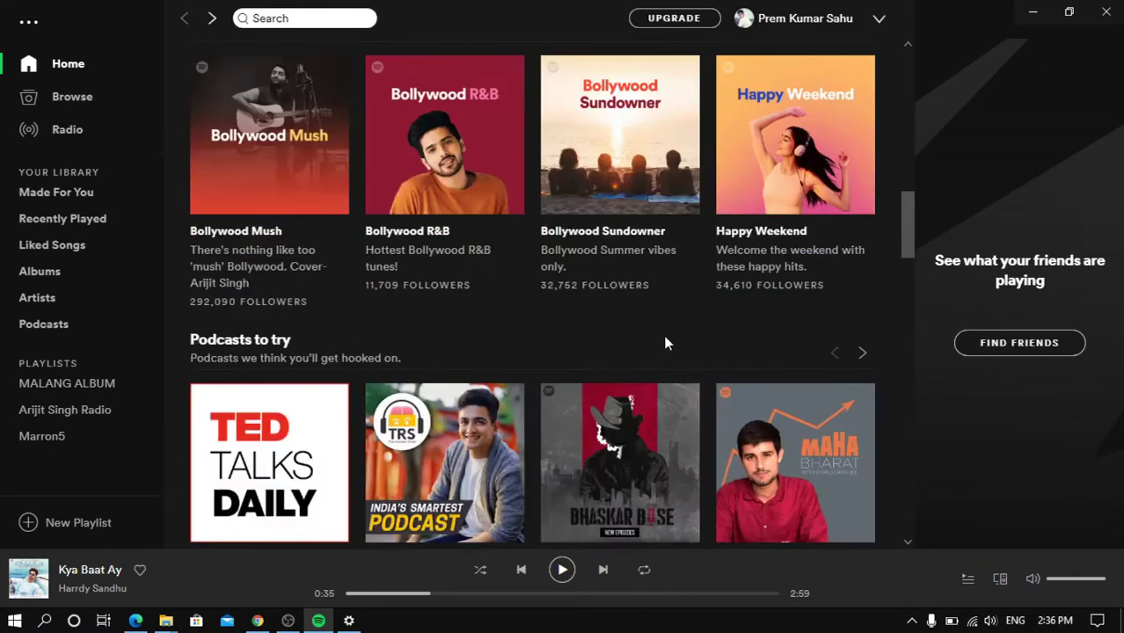
scroll(666, 343, "down", 15)
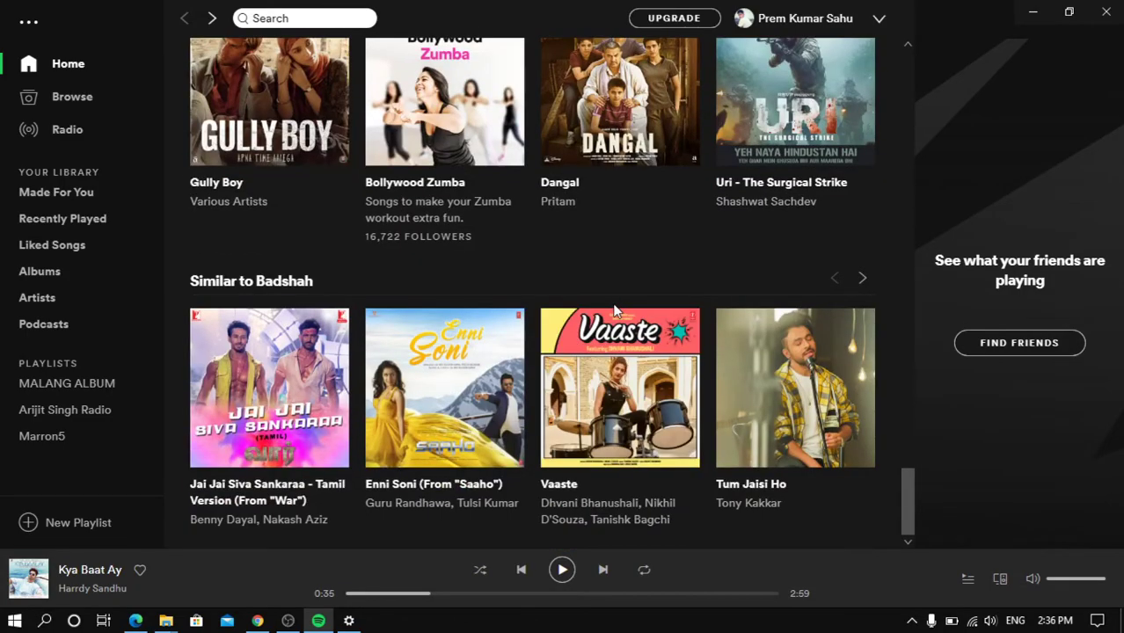
scroll(677, 291, "down", 5)
left_click(1033, 12)
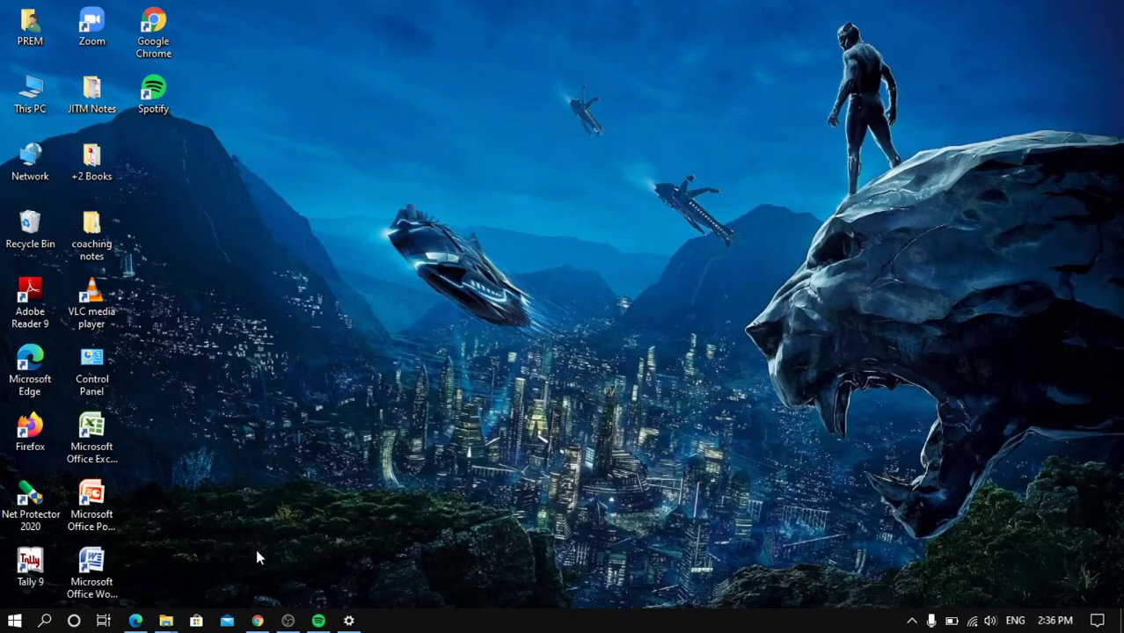
- Switch to Chrome, open a new tab and close all the other tabs
left_click(257, 620)
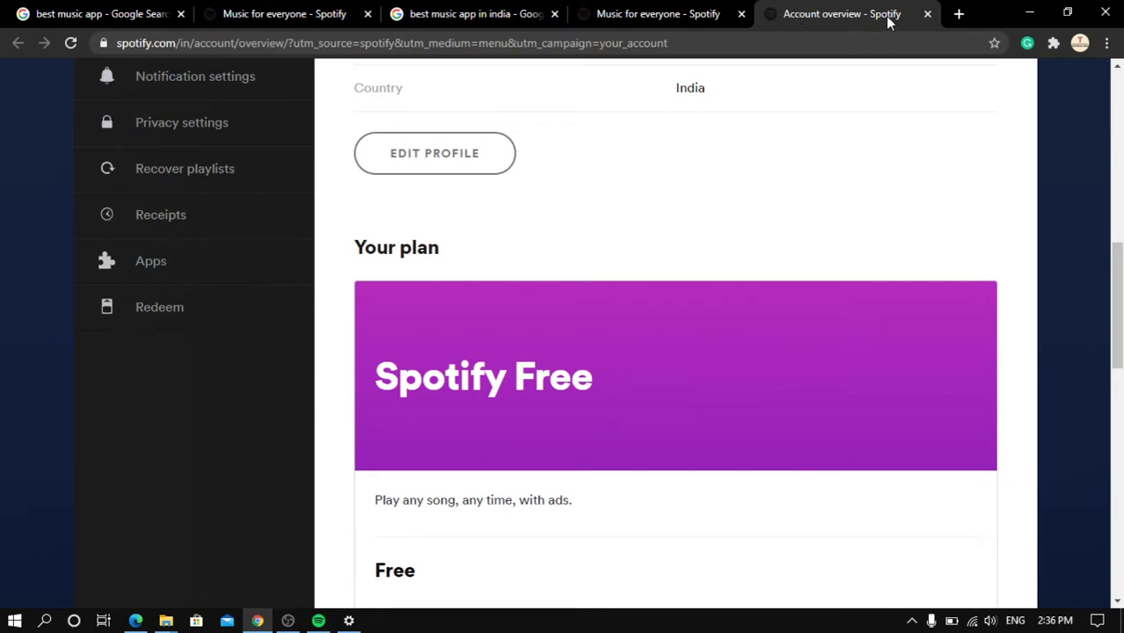
left_click(958, 13)
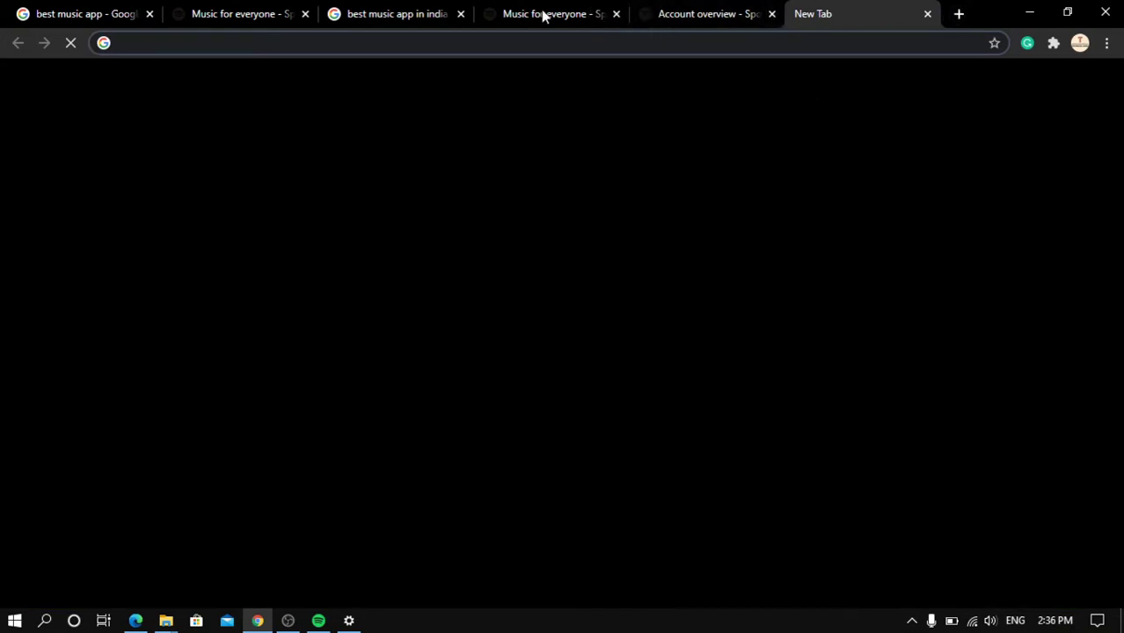
left_click(616, 13)
left_click(616, 13)
left_click(461, 14)
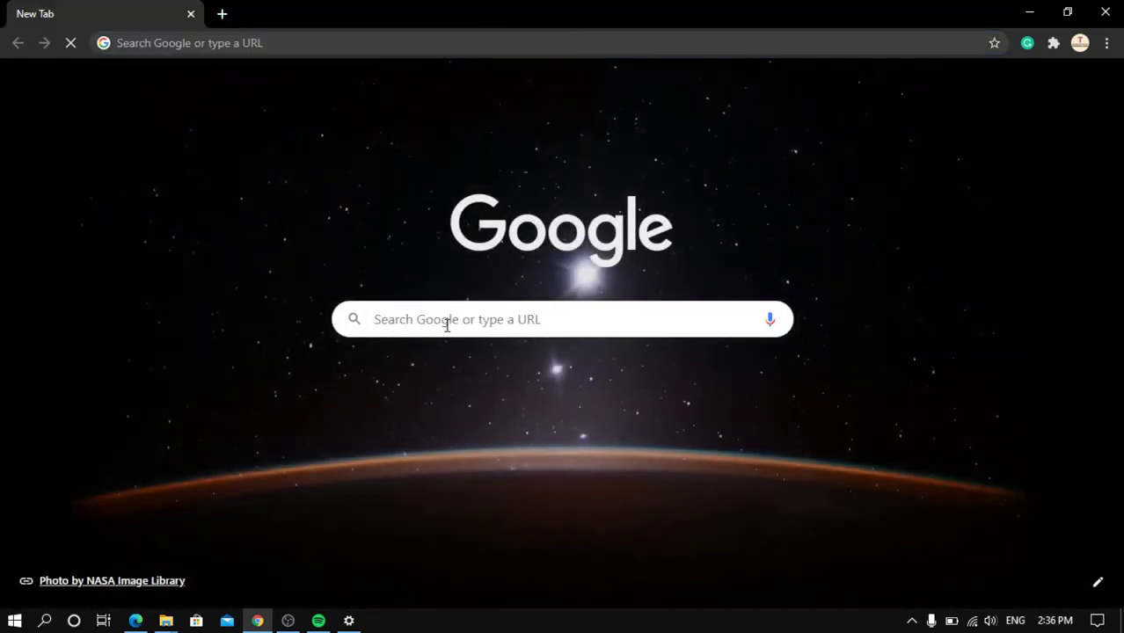
- Search Google for "spotify" and open the "Spotify: Music for everyone" result
left_click(447, 324)
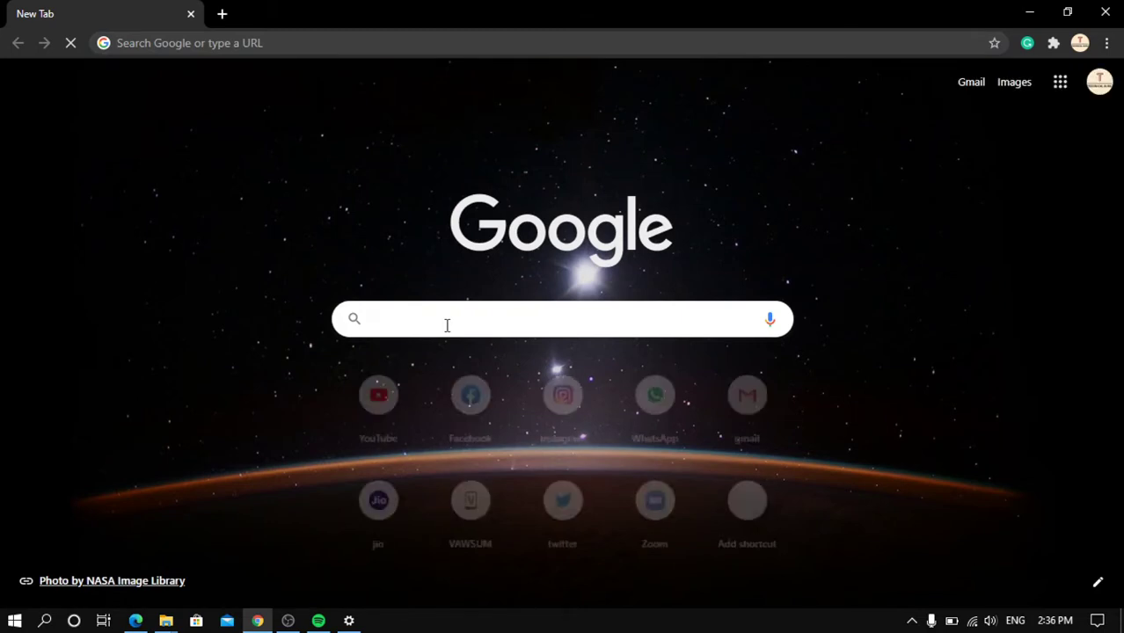
type("spotiff")
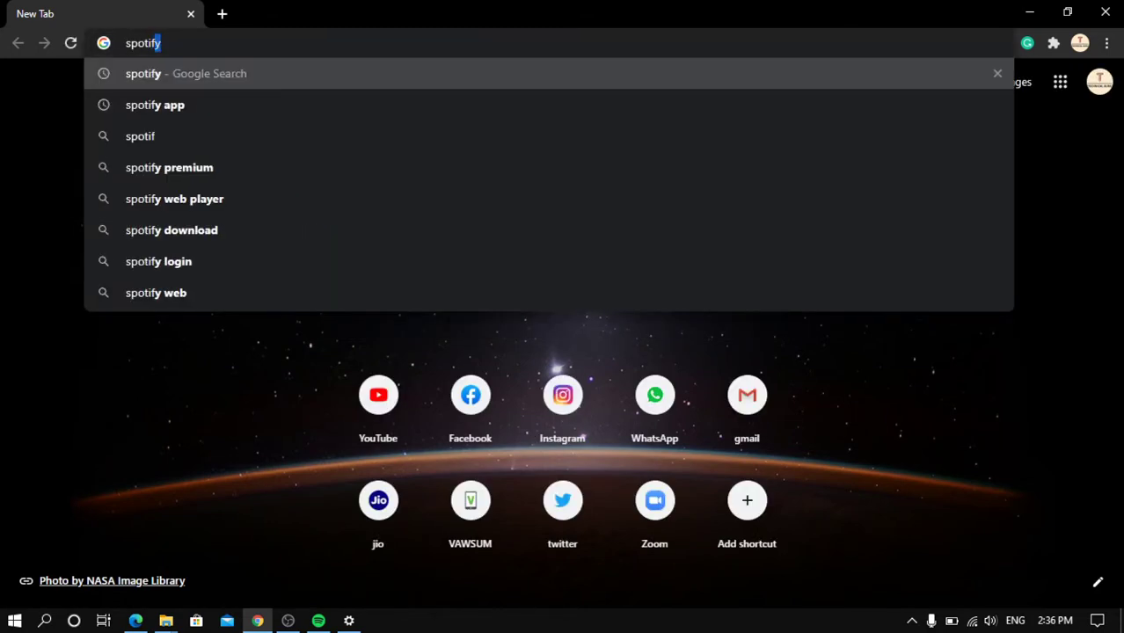
type("y")
key("Return")
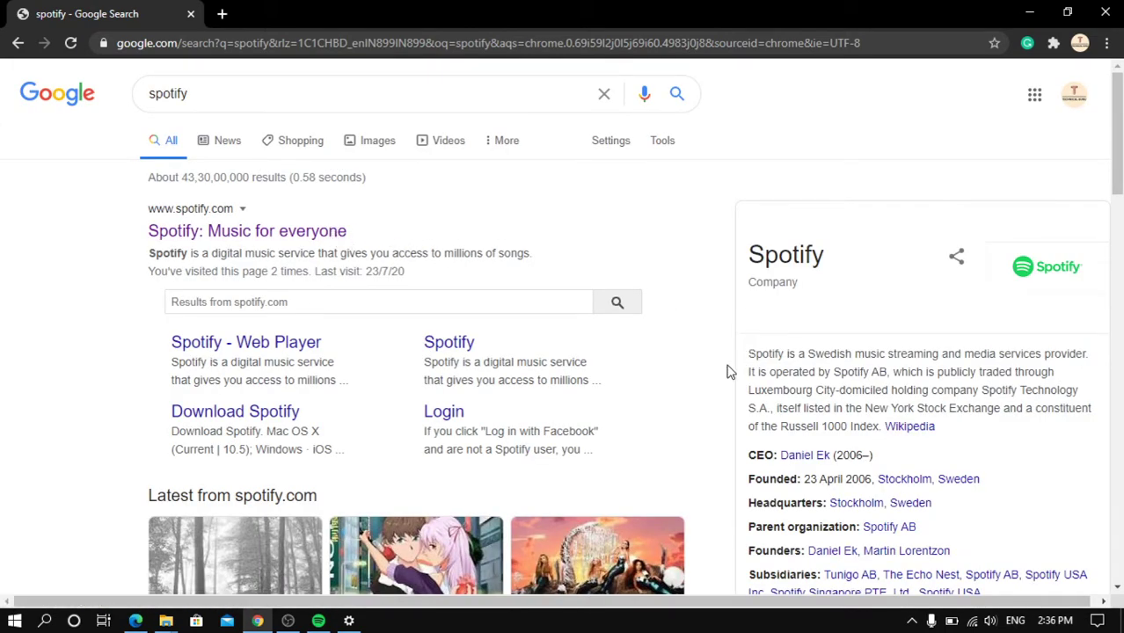
scroll(727, 371, "down", 1)
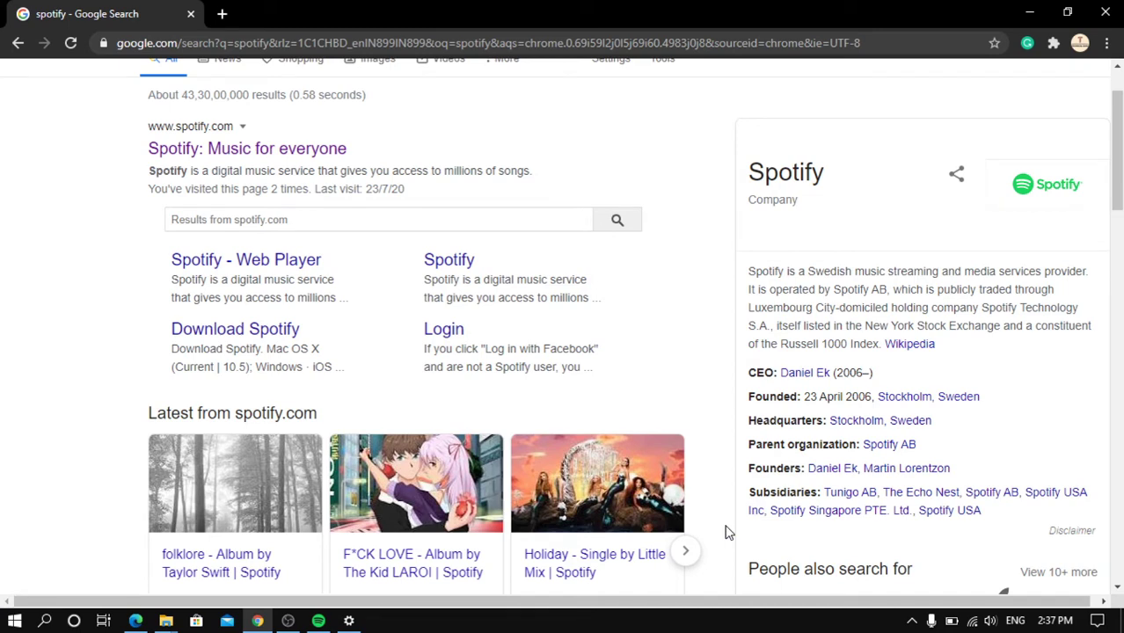
scroll(758, 521, "up", 1)
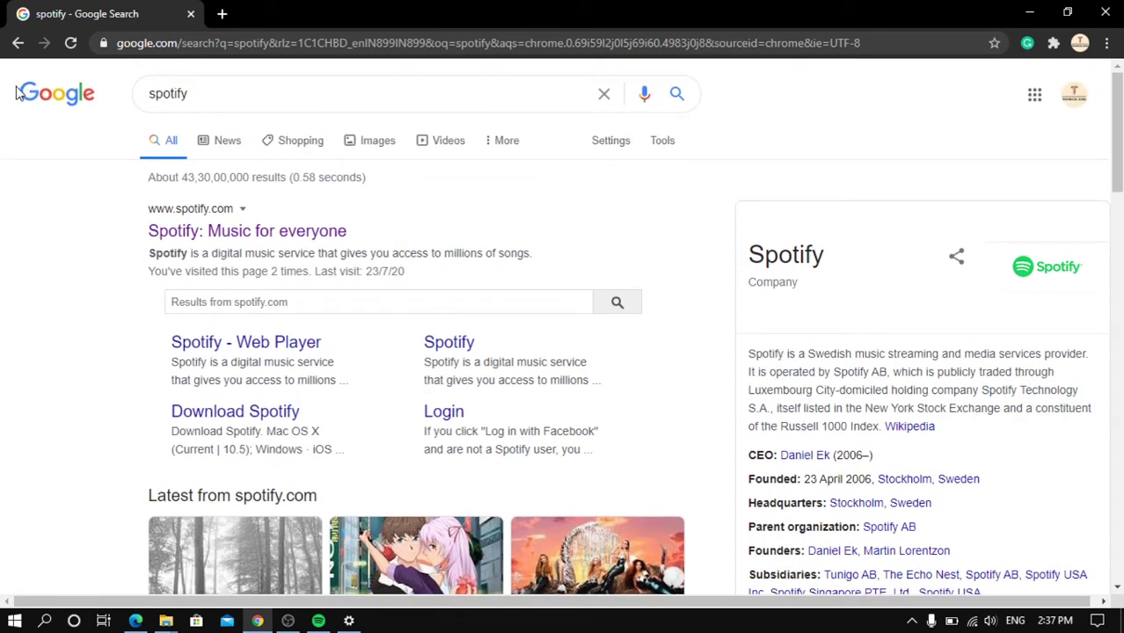
left_click(211, 237)
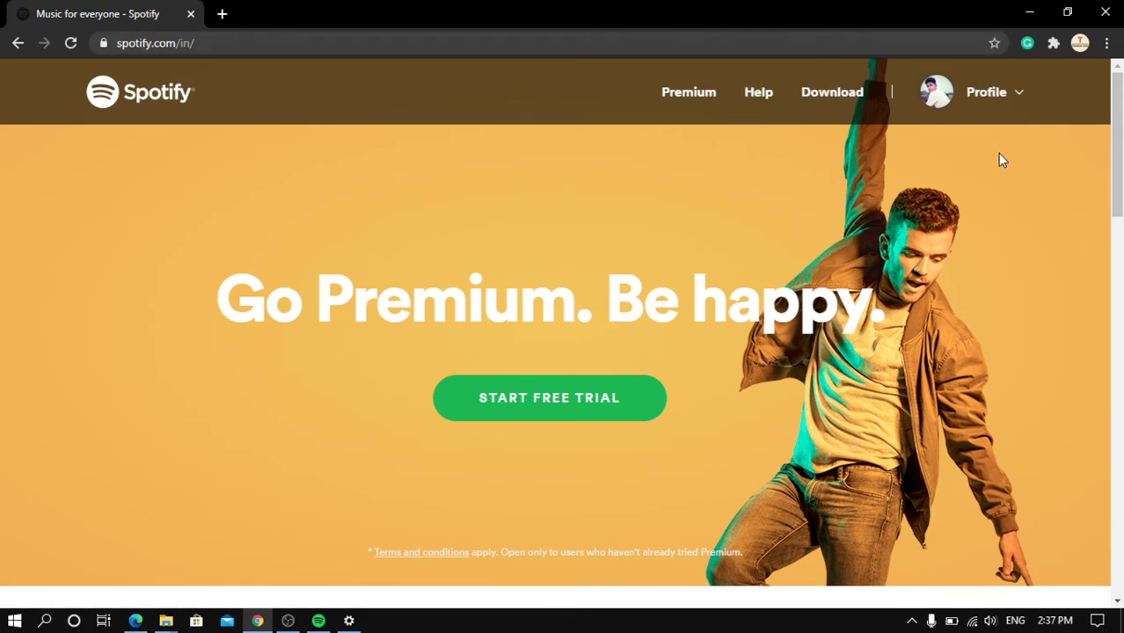
- Look over the Spotify website's home page from the banner to the footer, and minimize Chrome
scroll(715, 340, "down", 5)
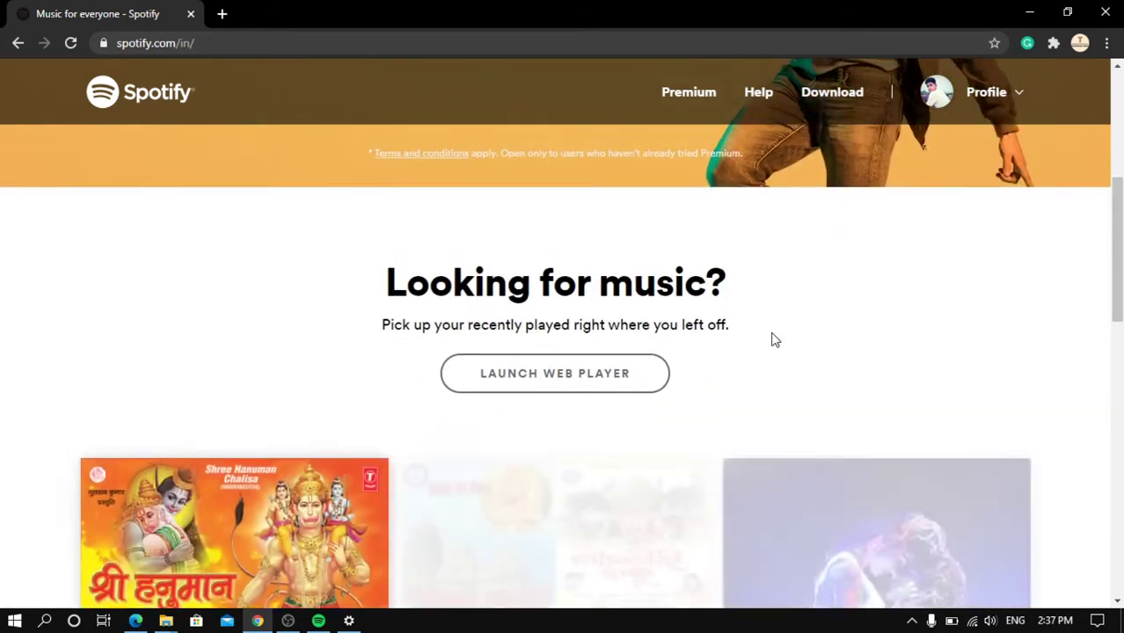
scroll(774, 336, "up", 5)
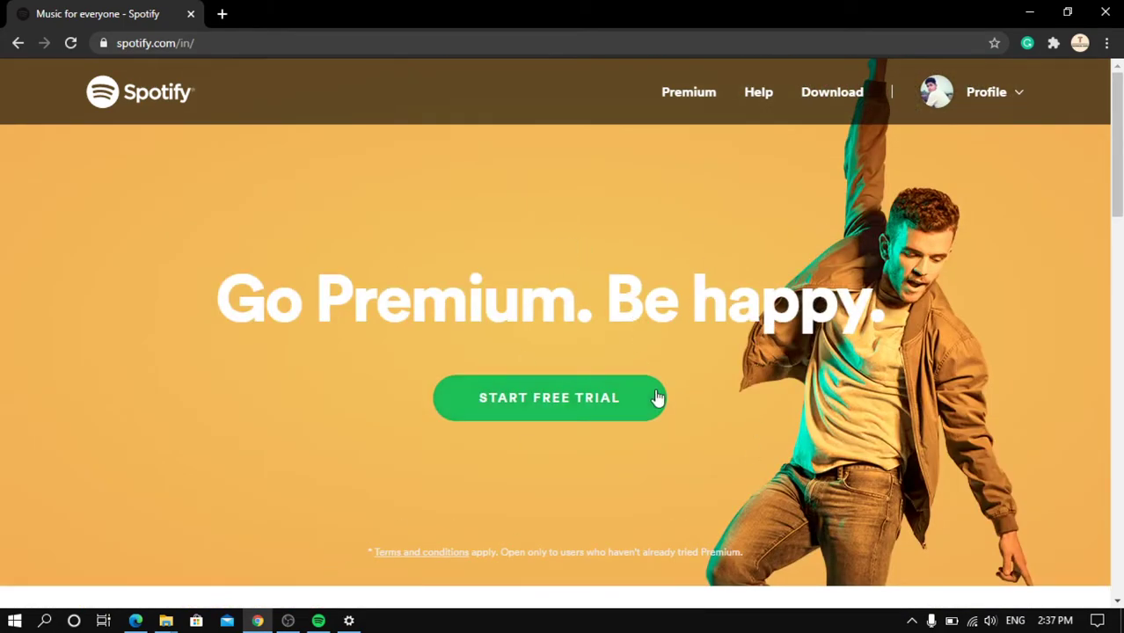
scroll(630, 409, "down", 10)
scroll(727, 425, "down", 2)
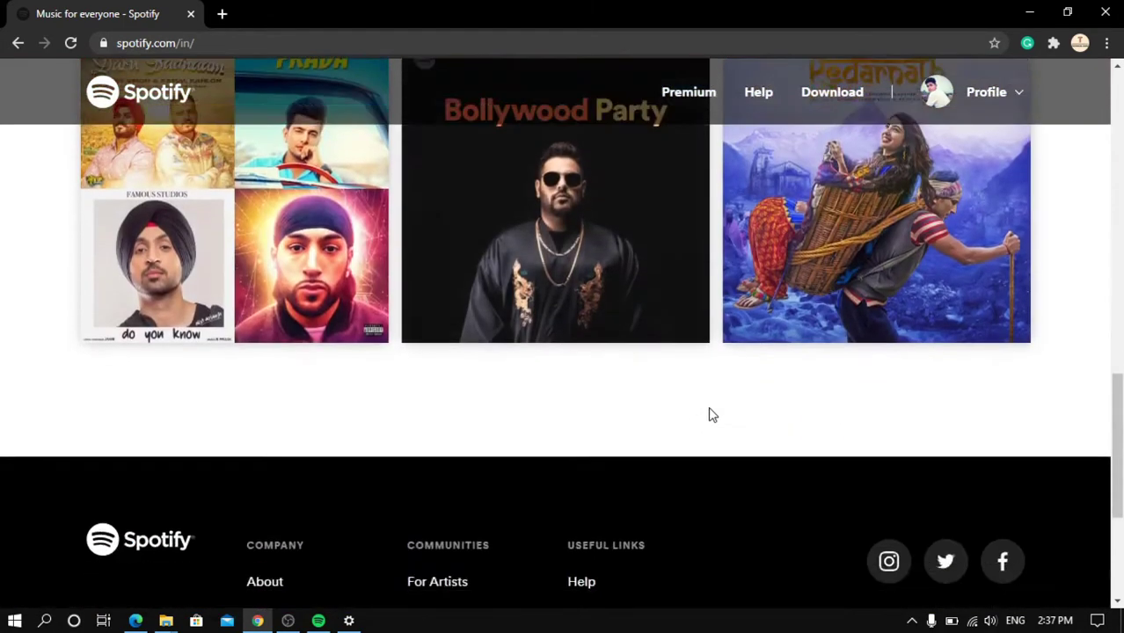
scroll(710, 414, "up", 12)
left_click(1029, 11)
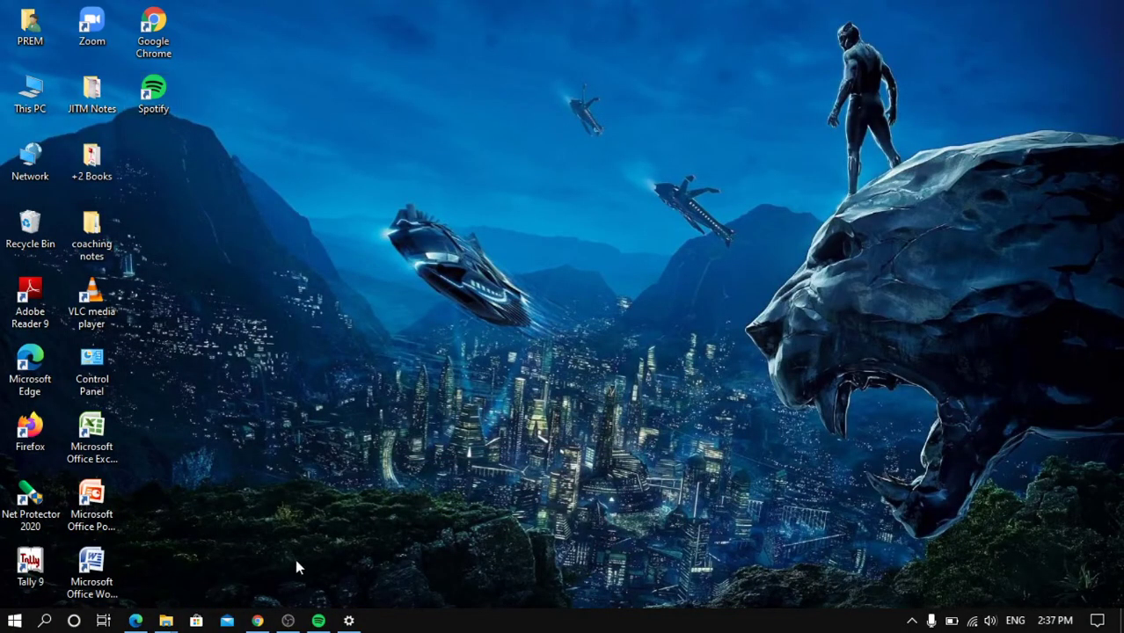
- Switch to the Spotify desktop app and open the Harrdy Sandhu artist page from the recently played items
left_click(318, 621)
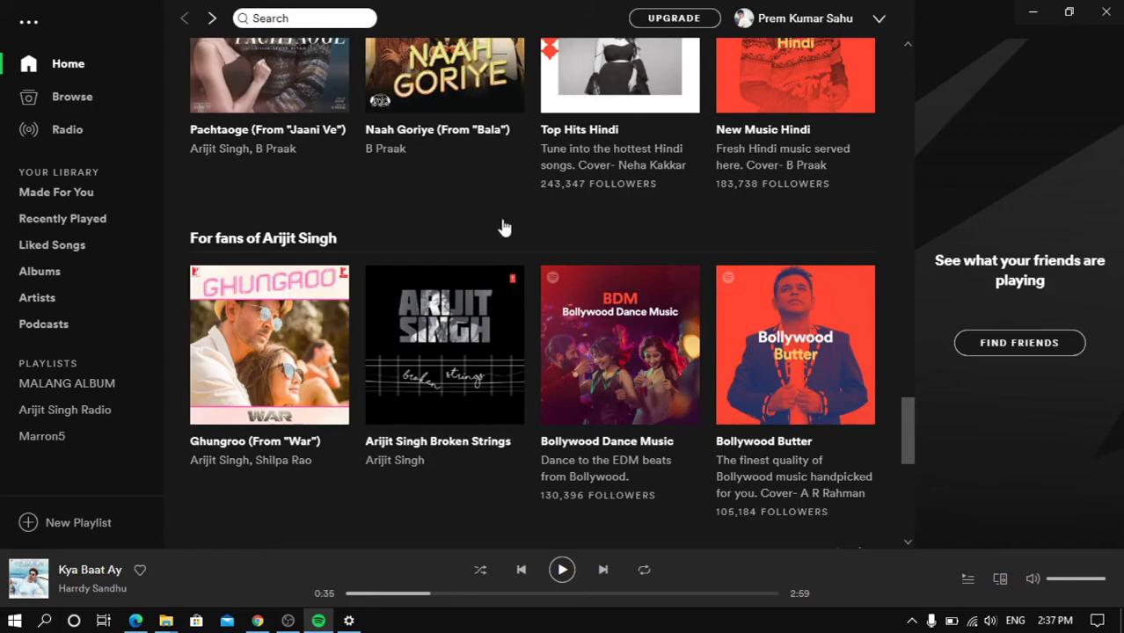
scroll(638, 265, "up", 15)
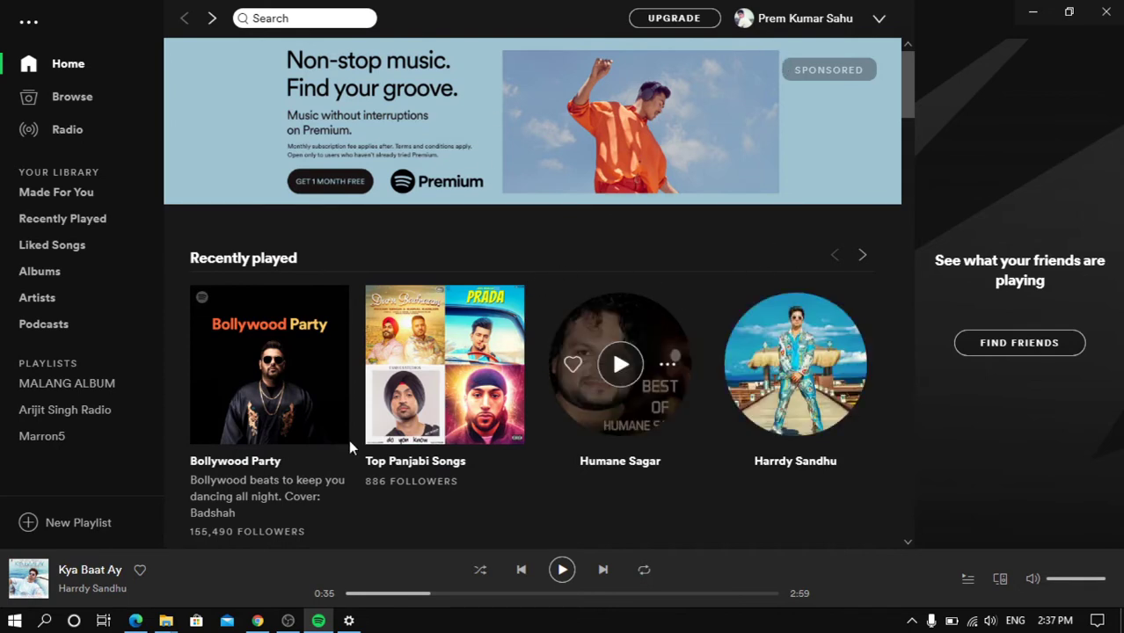
scroll(514, 426, "down", 5)
scroll(714, 391, "up", 5)
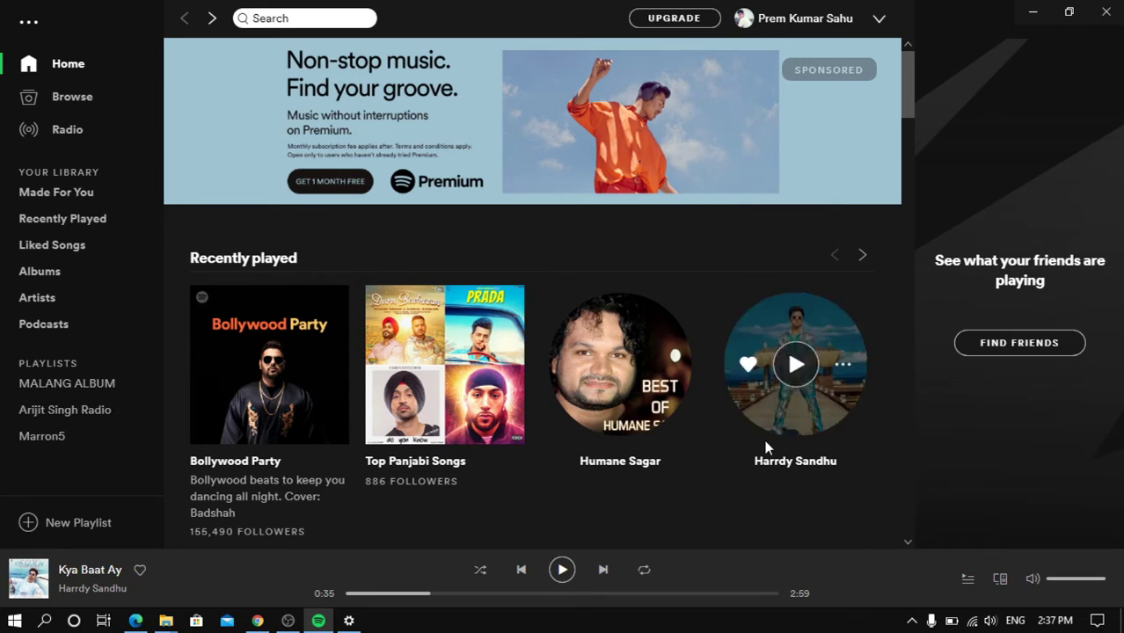
left_click(827, 461)
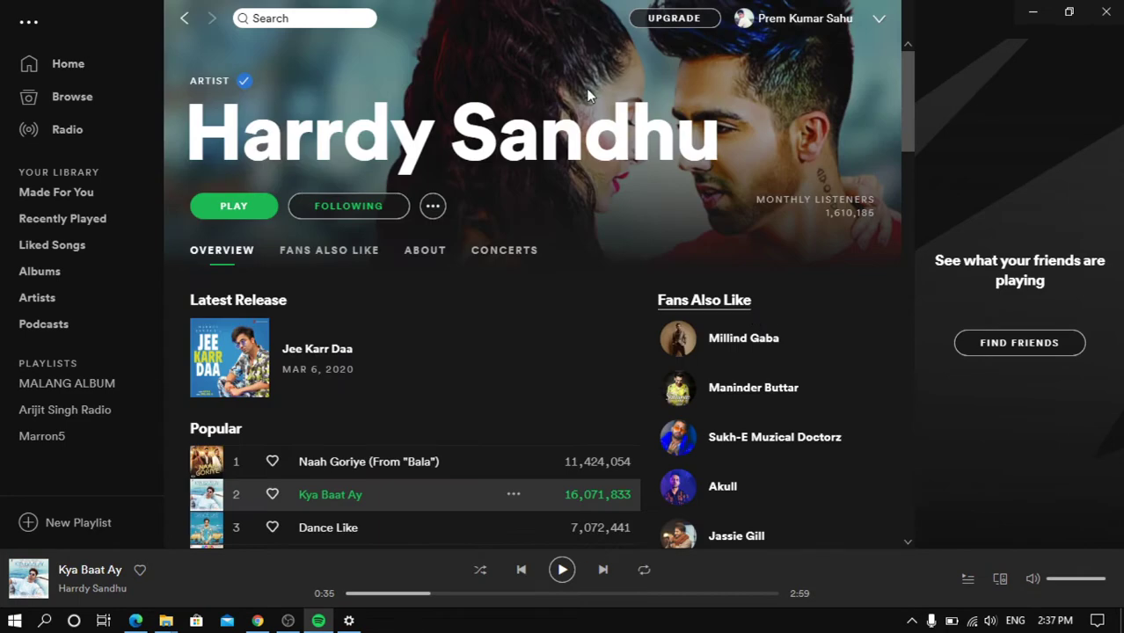
- Rewind "Kya Baat Ay" to the beginning, play it, and adjust the playback volume
scroll(447, 301, "down", 1)
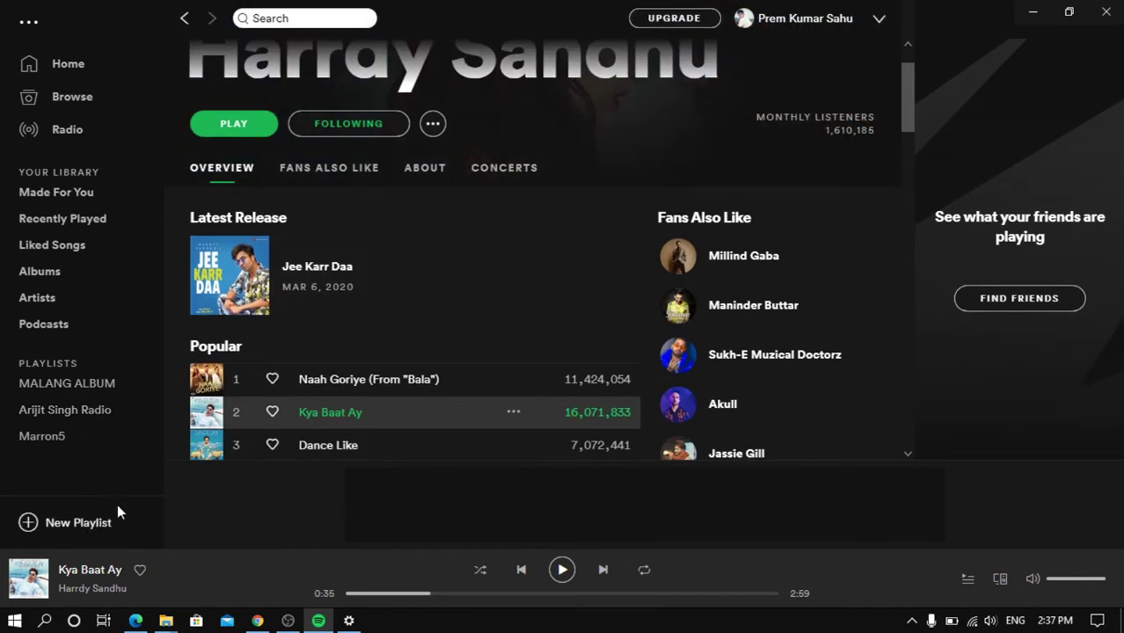
left_click_drag(429, 594, 347, 594)
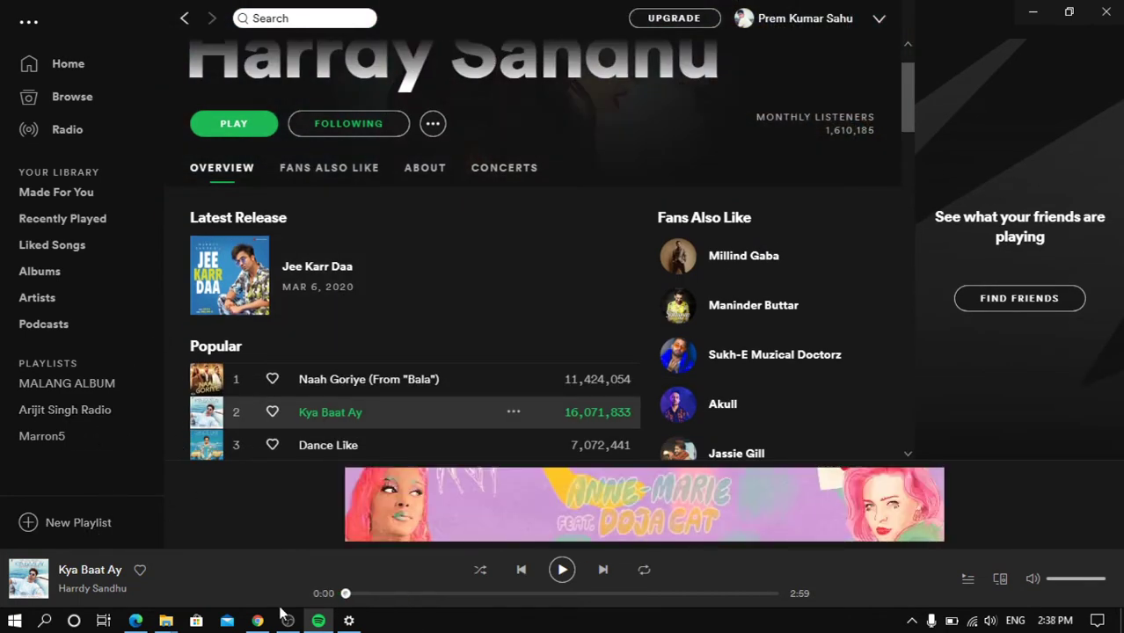
left_click(242, 412)
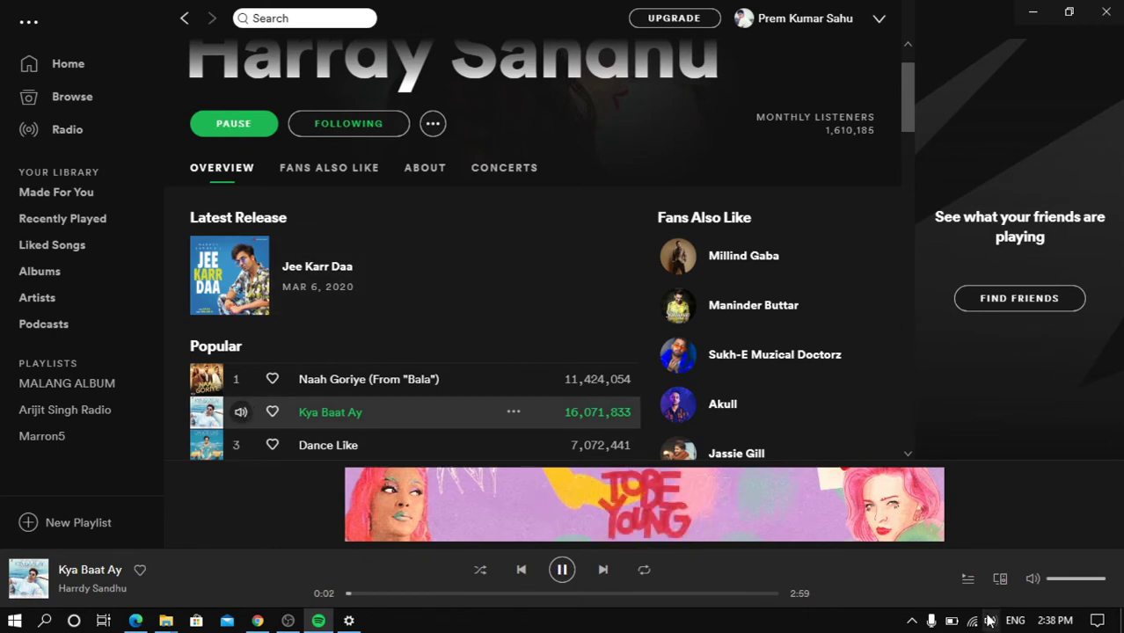
left_click(1098, 581)
left_click(1101, 580)
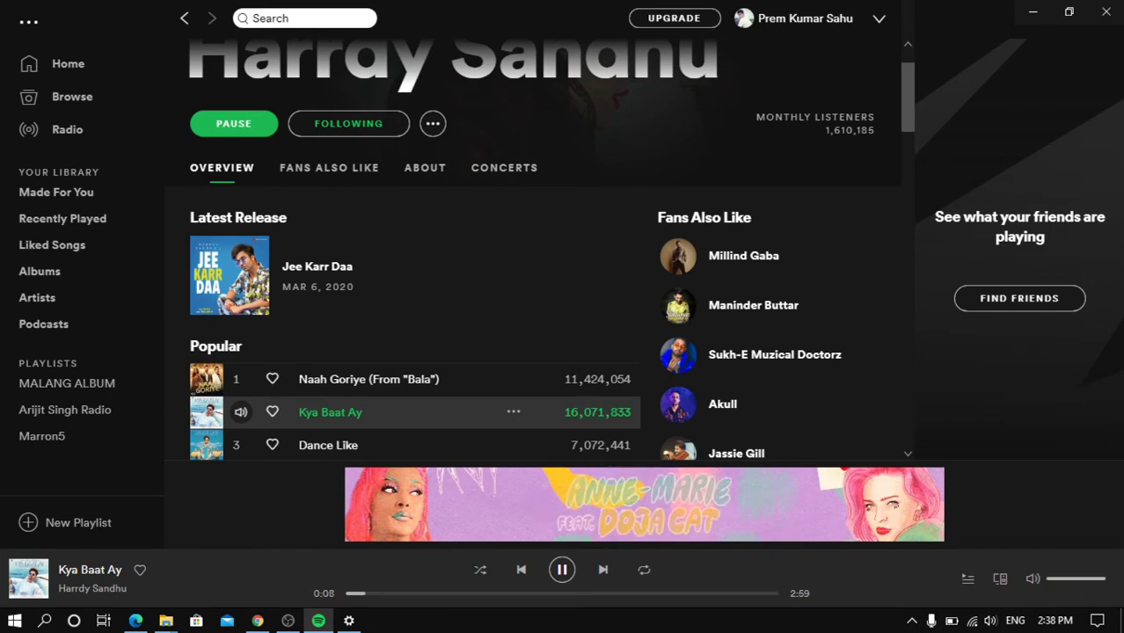
- Return to the Home page and minimize Spotify with the song playing after briefly pausing it
left_click(33, 71)
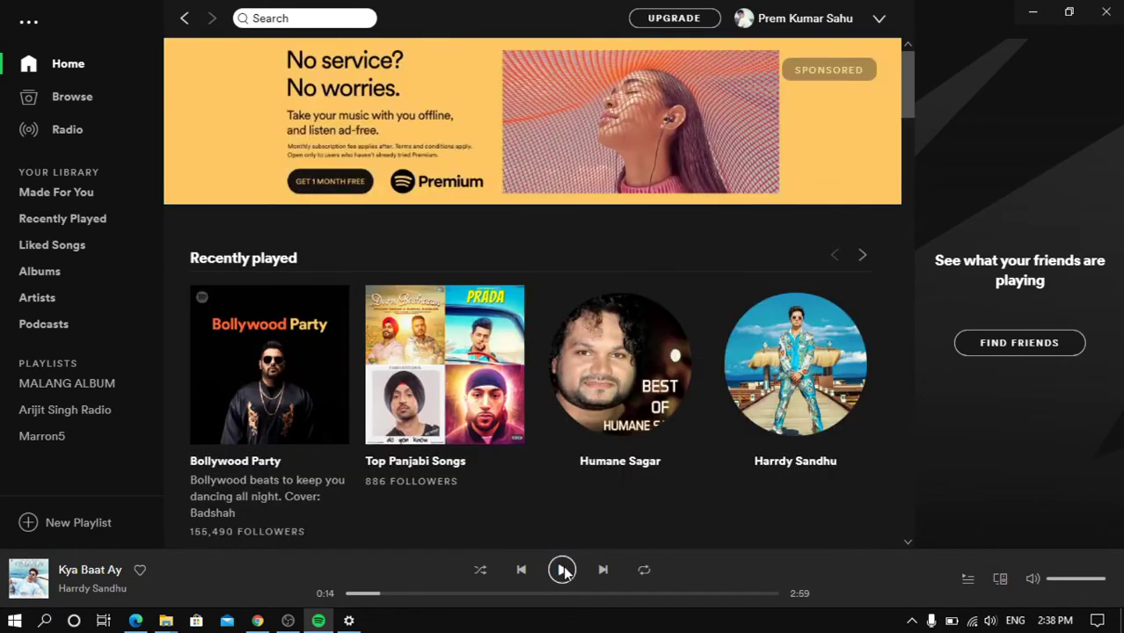
left_click(562, 570)
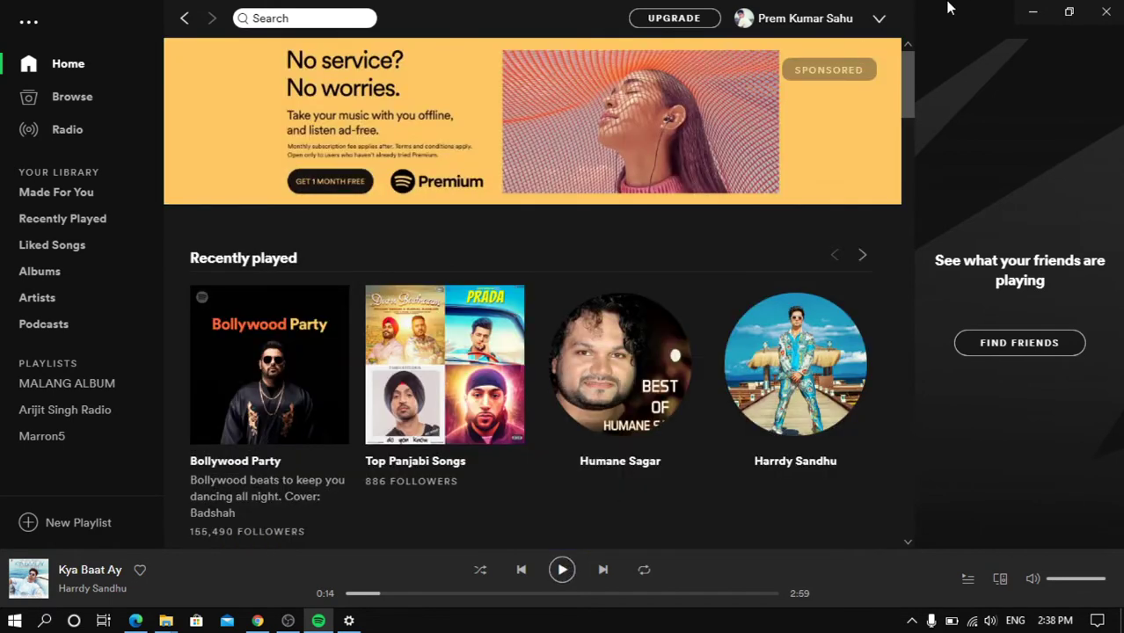
left_click(562, 570)
left_click(1035, 13)
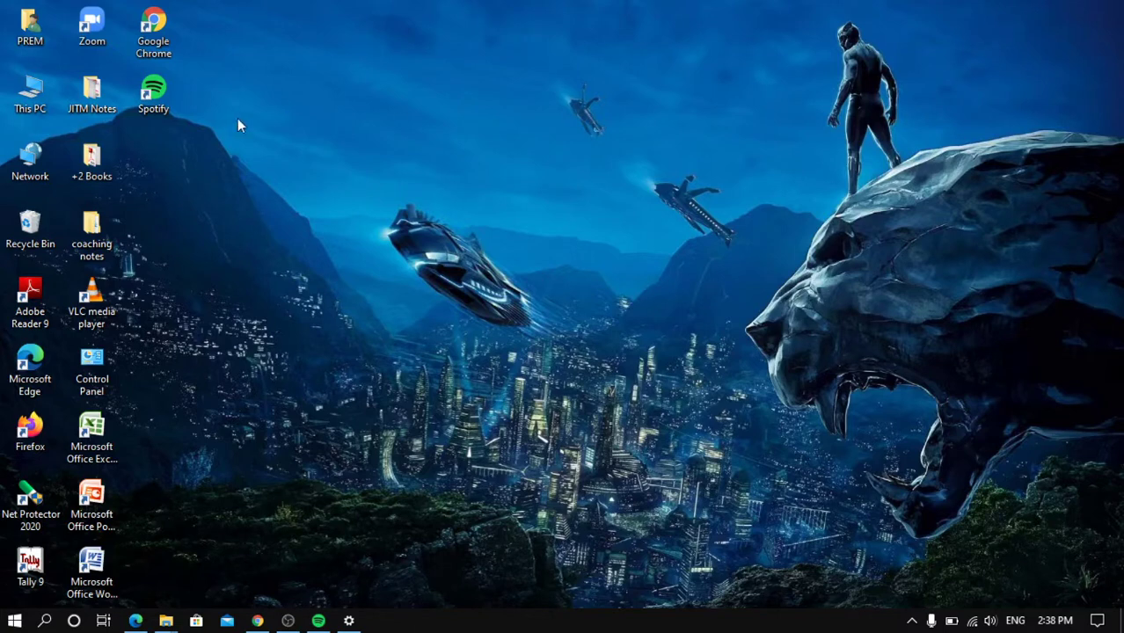
- Refresh the desktop, then restore the Spotify window and pause the song
right_click(245, 151)
left_click(264, 168)
left_click(319, 621)
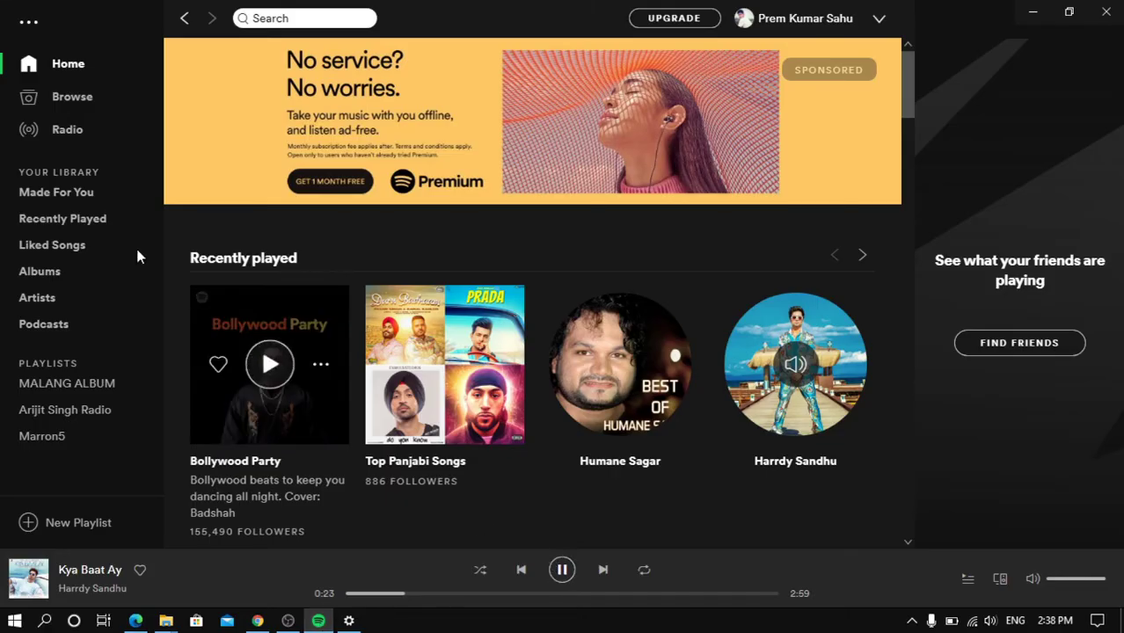
left_click(564, 570)
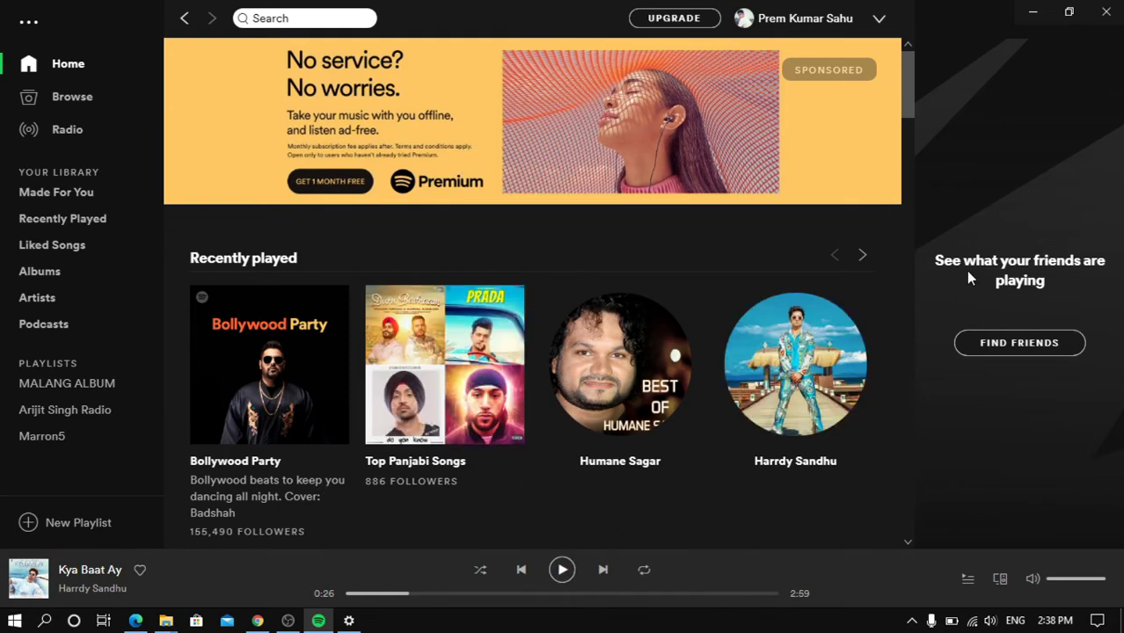
- Open the Browse page and look through the Genres & Moods categories
left_click(55, 104)
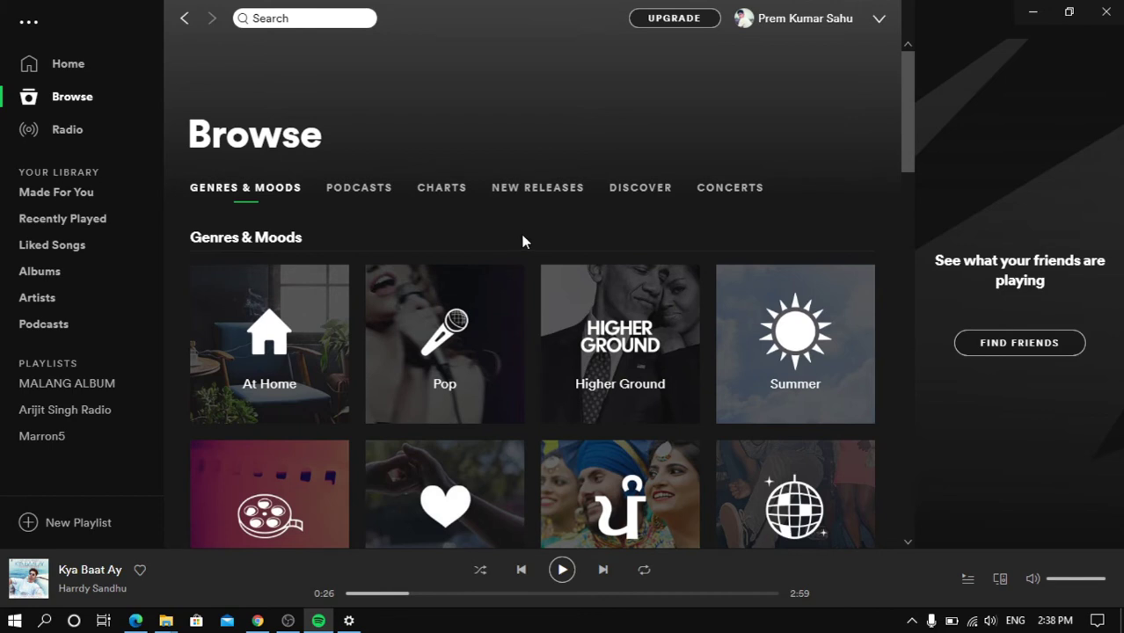
scroll(582, 266, "down", 3)
scroll(584, 273, "down", 1)
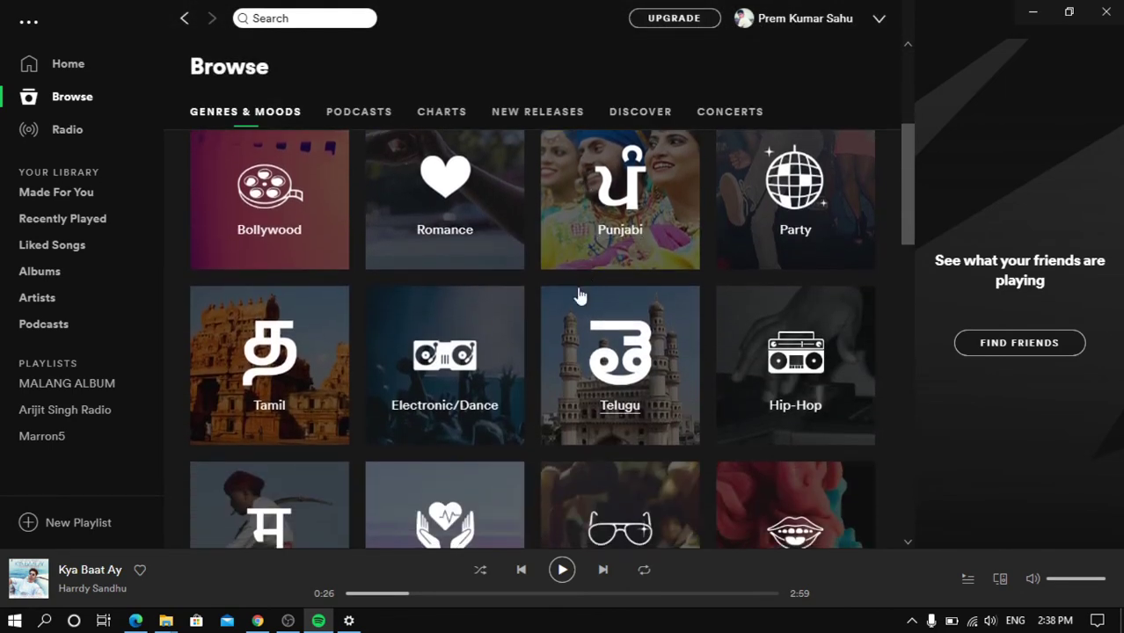
scroll(581, 296, "down", 1)
scroll(574, 306, "down", 2)
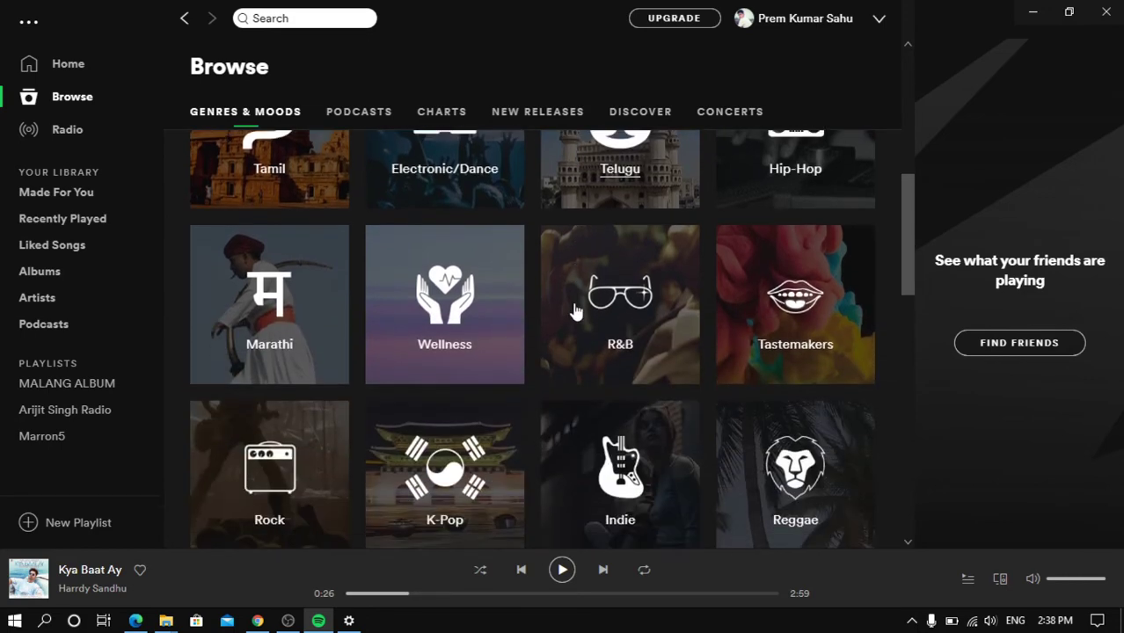
- Look through the remaining Genres & Moods categories and the recommended stations on the Radio page
scroll(607, 365, "down", 7)
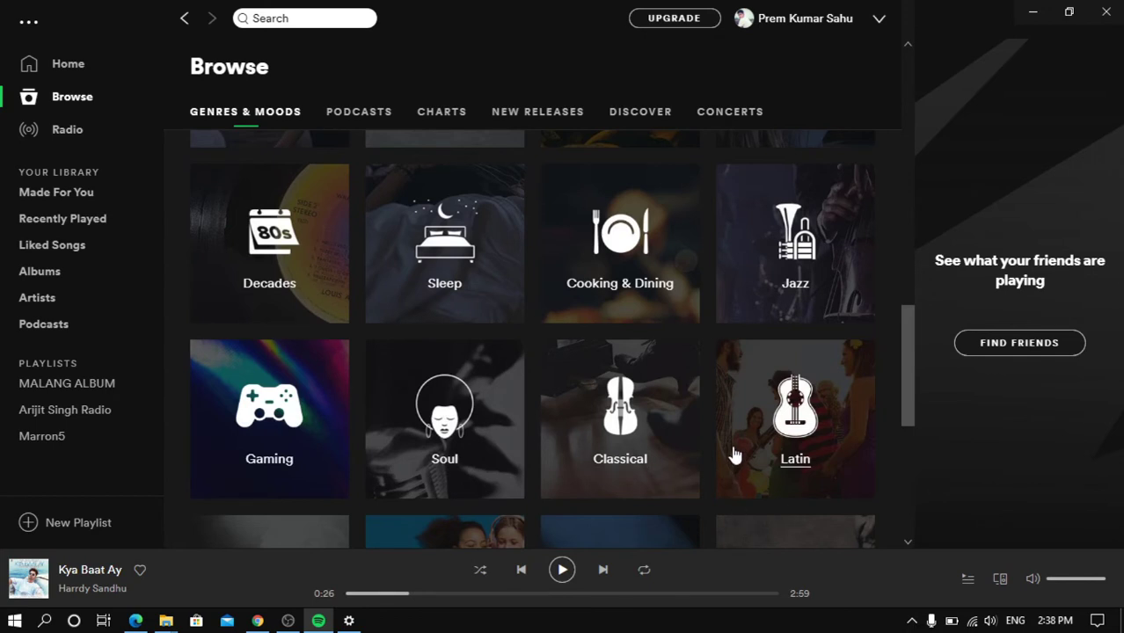
scroll(647, 380, "down", 3)
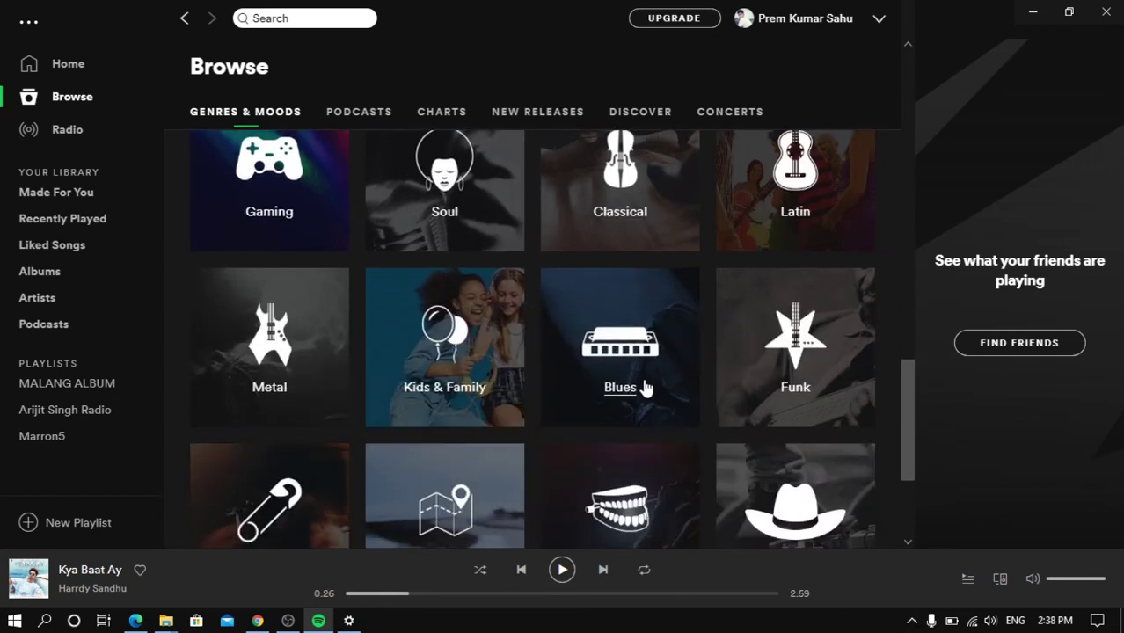
left_click(73, 139)
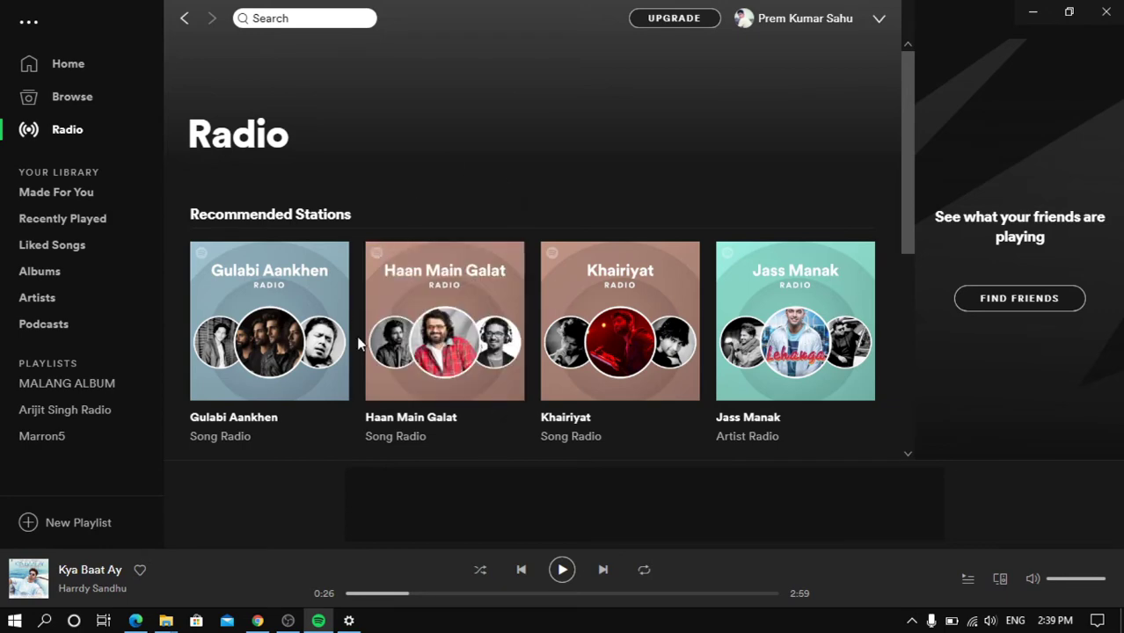
mouse_move(627, 361)
scroll(666, 393, "down", 5)
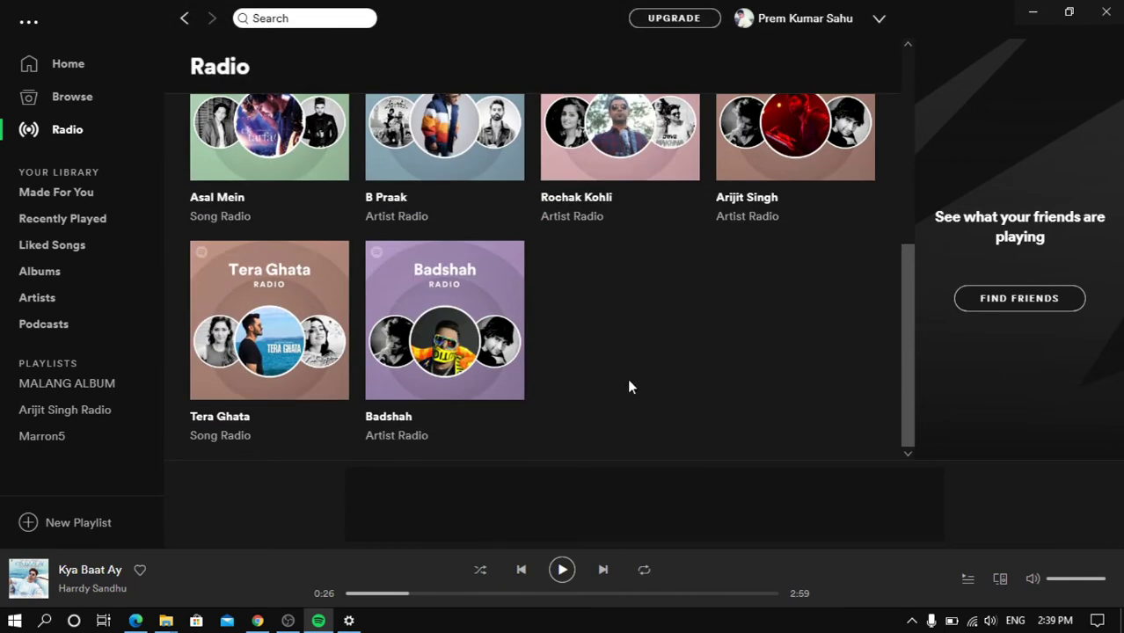
scroll(574, 365, "up", 5)
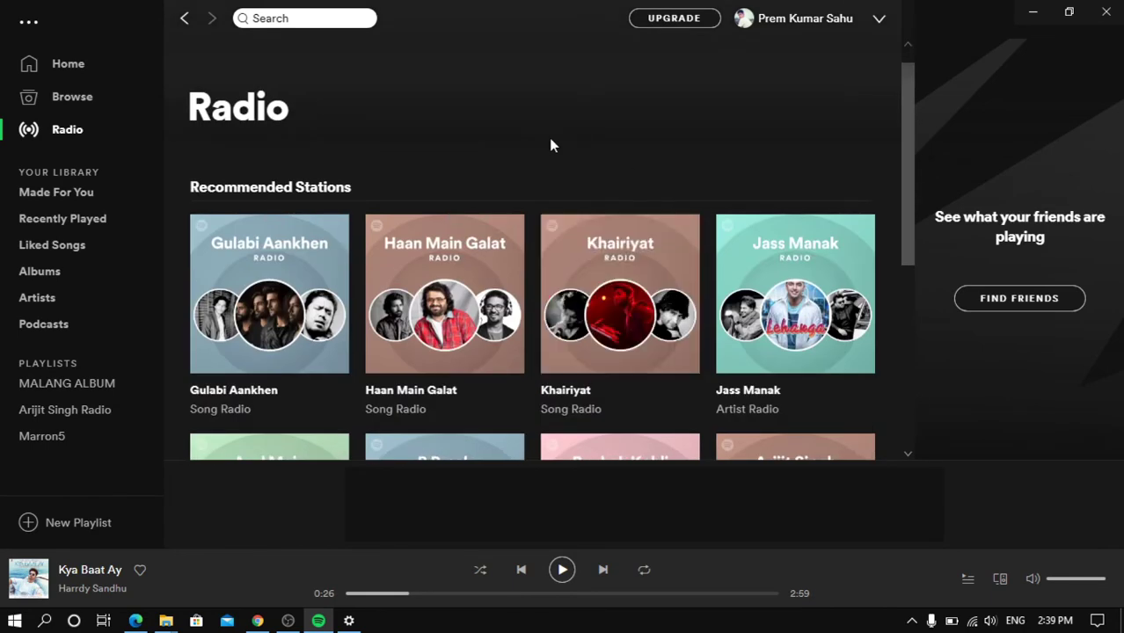
scroll(616, 246, "down", 3)
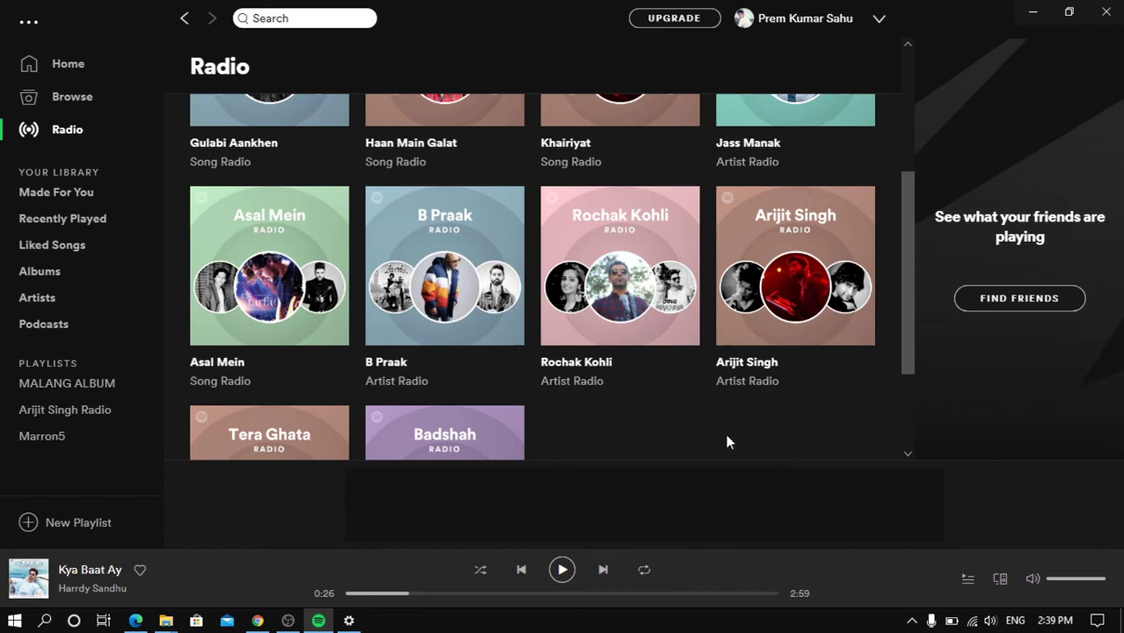
scroll(726, 435, "up", 3)
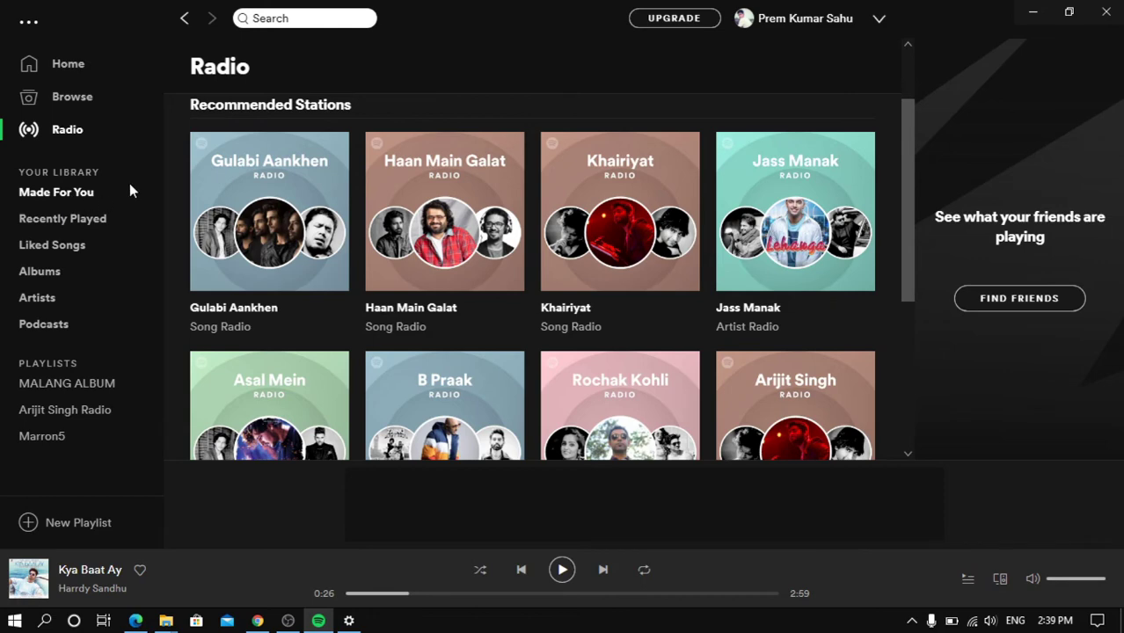
- Look through the Made For You and Recently Played pages of the library
left_click(99, 192)
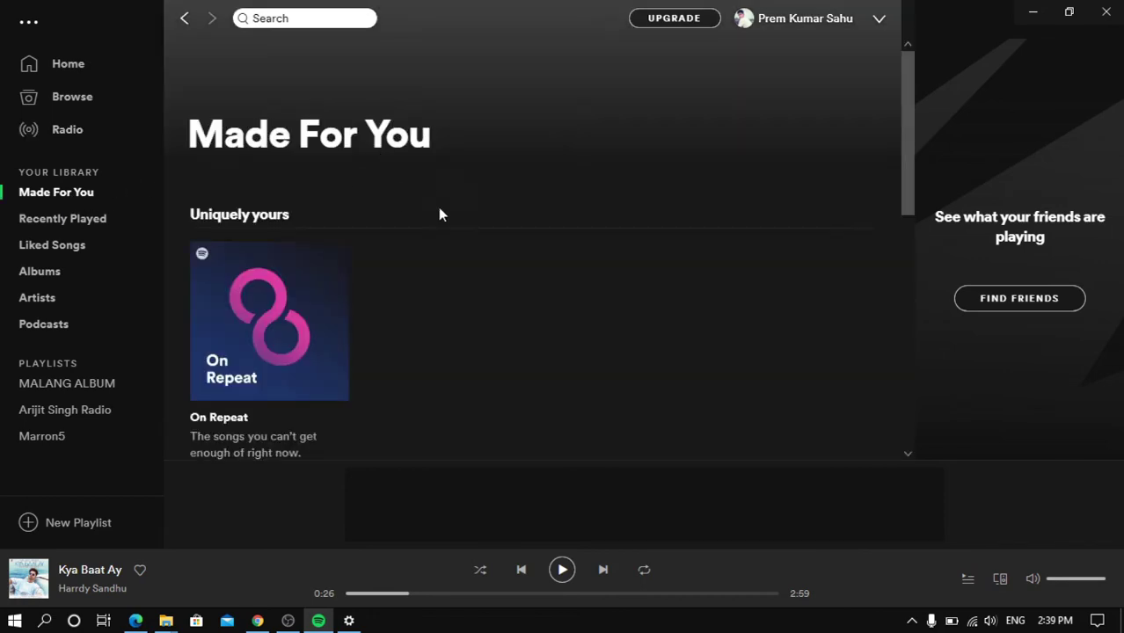
scroll(448, 317, "down", 5)
scroll(452, 312, "up", 5)
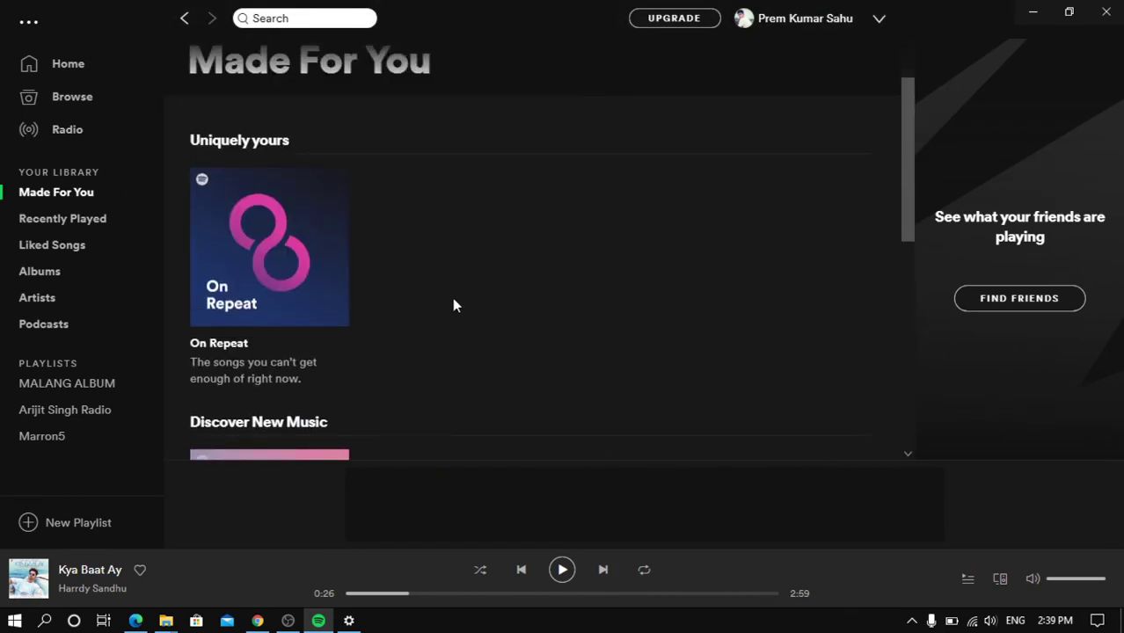
left_click(75, 220)
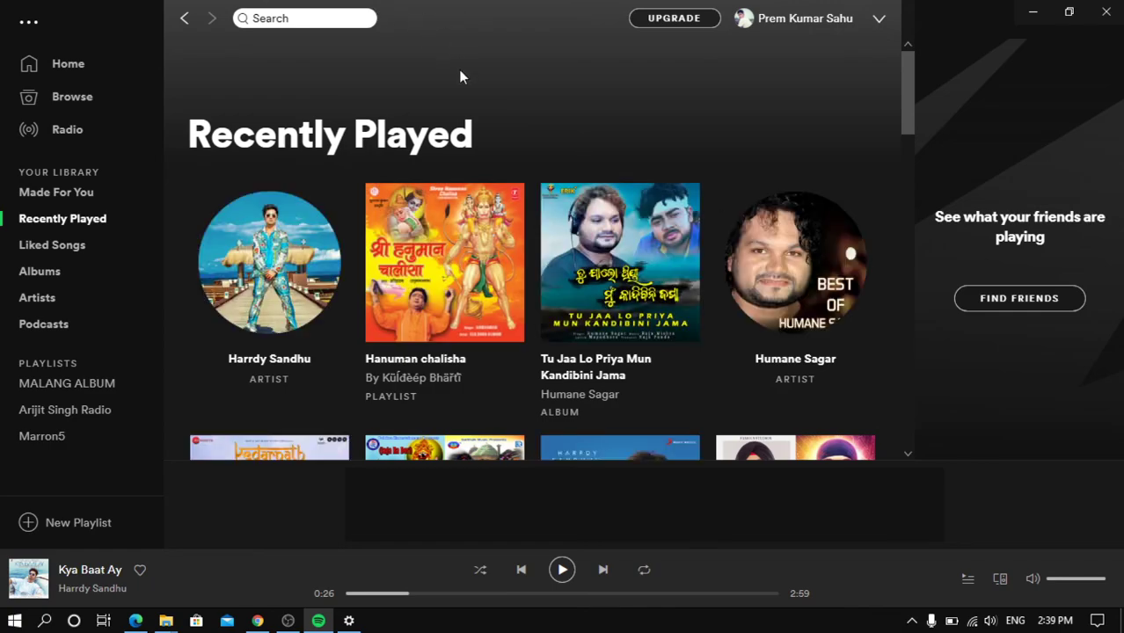
scroll(477, 230, "down", 10)
scroll(477, 316, "up", 2)
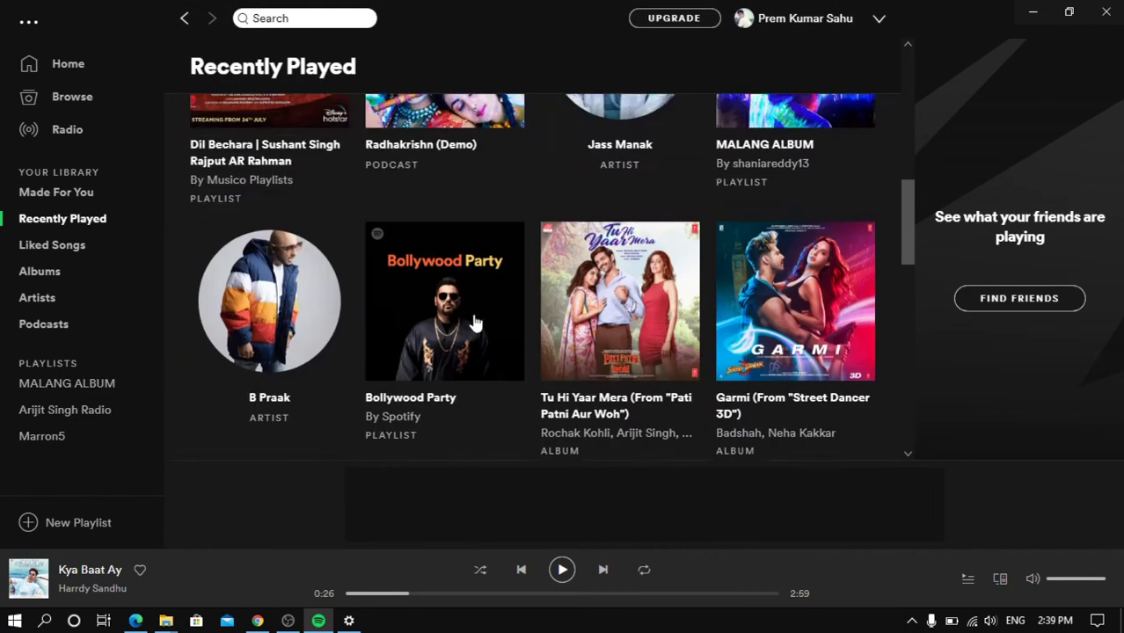
scroll(475, 324, "up", 8)
- Open Liked Songs and like "Kya Baat Ay", removing the like once and adding it again
left_click(52, 244)
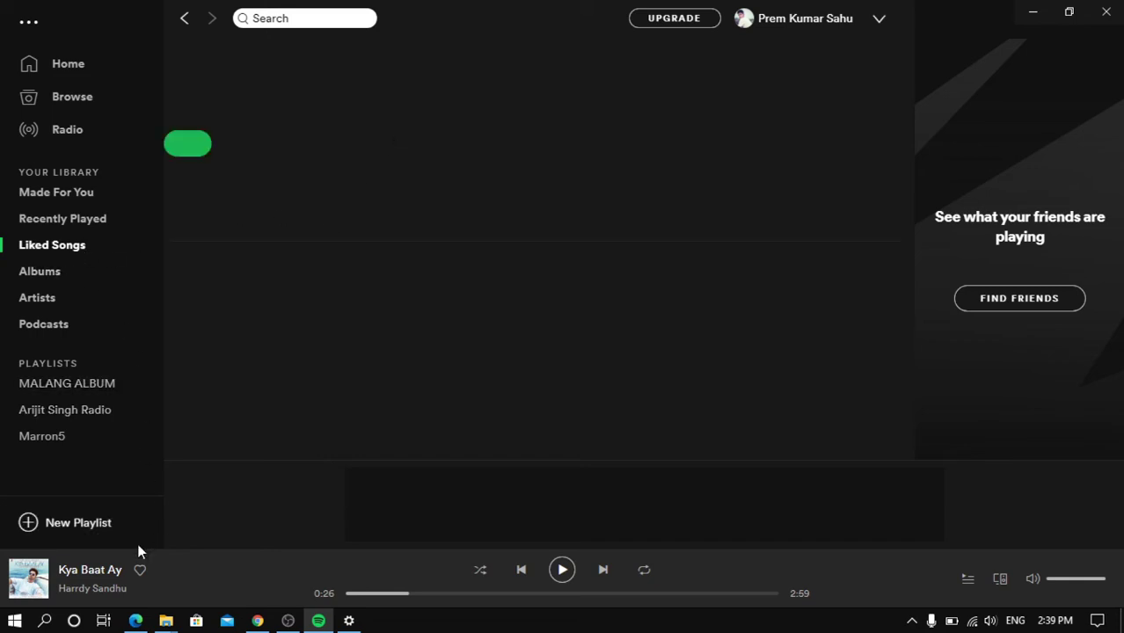
left_click(140, 570)
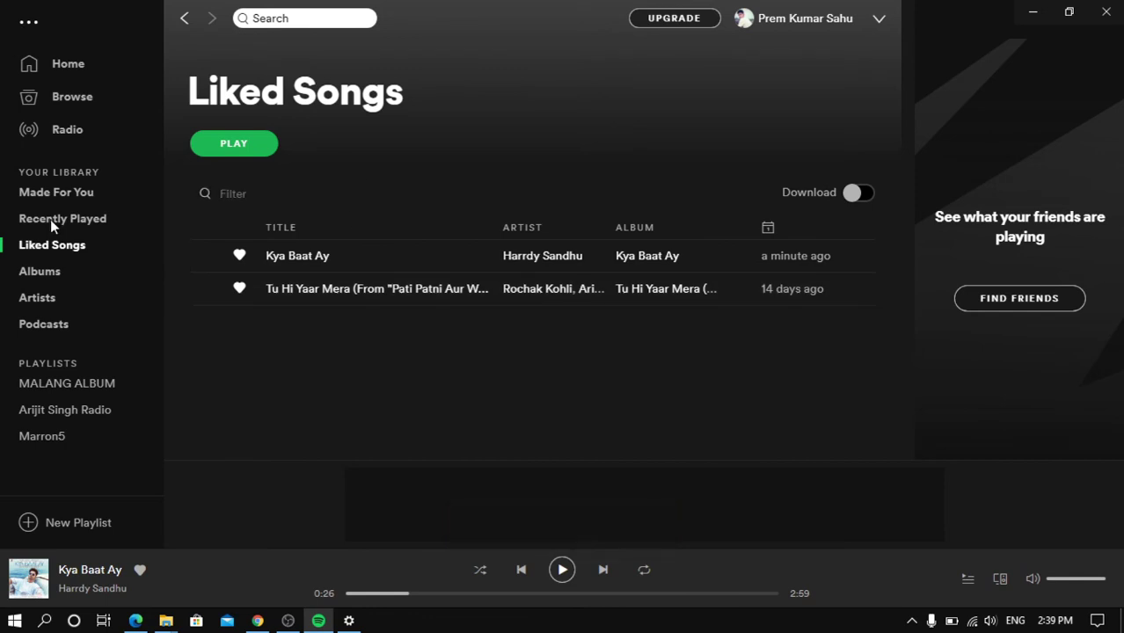
left_click(140, 570)
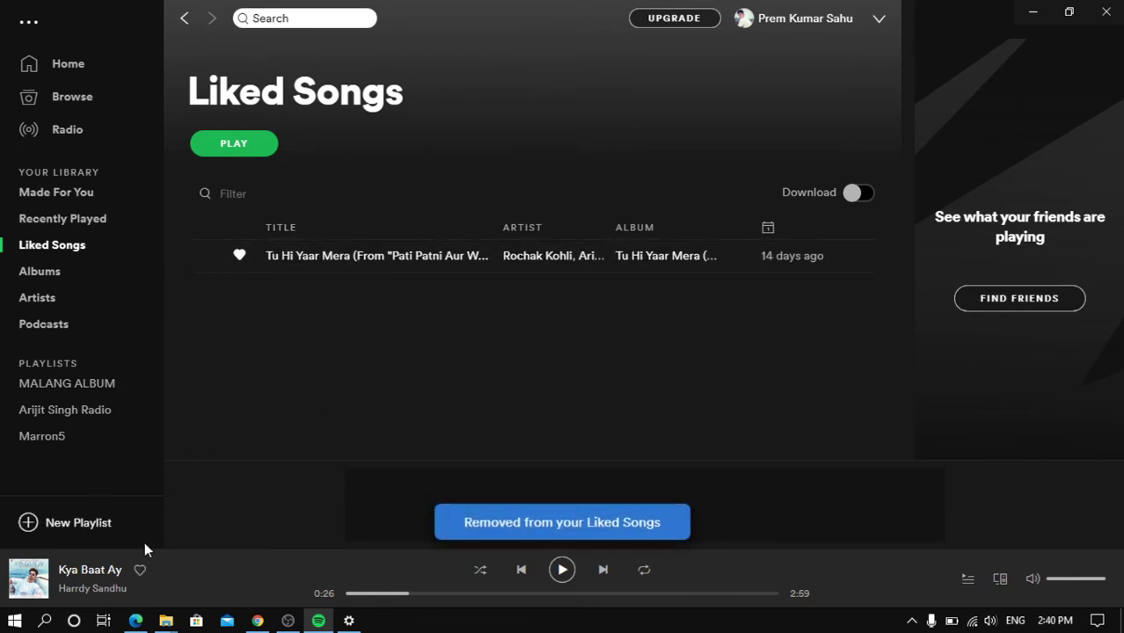
left_click(140, 570)
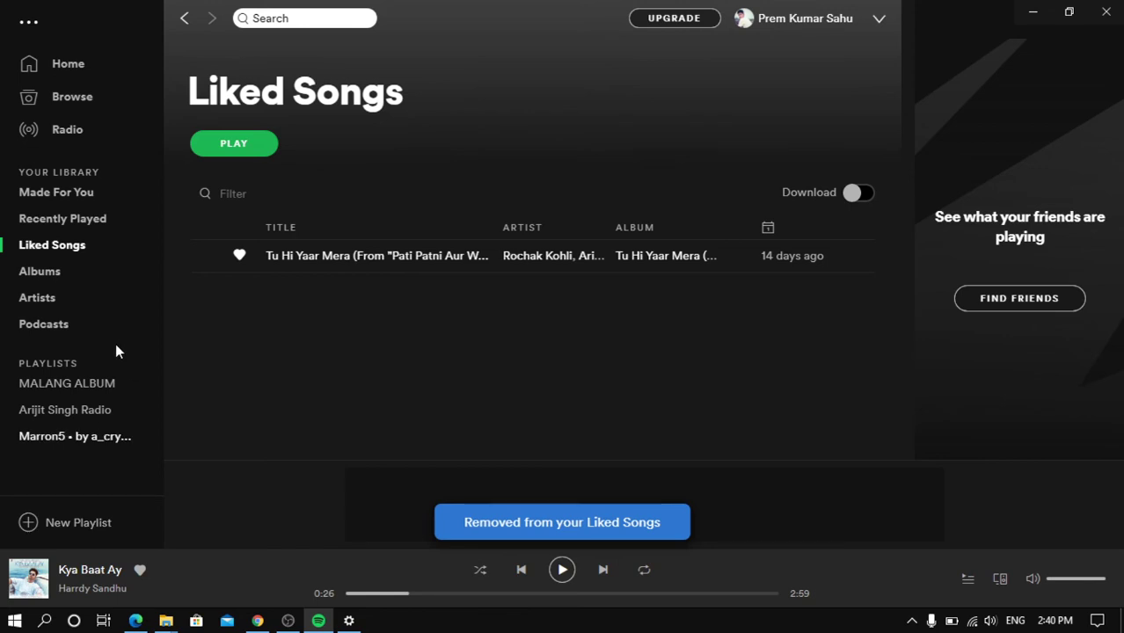
- View the Albums, Artists and Podcasts pages of the library
left_click(45, 278)
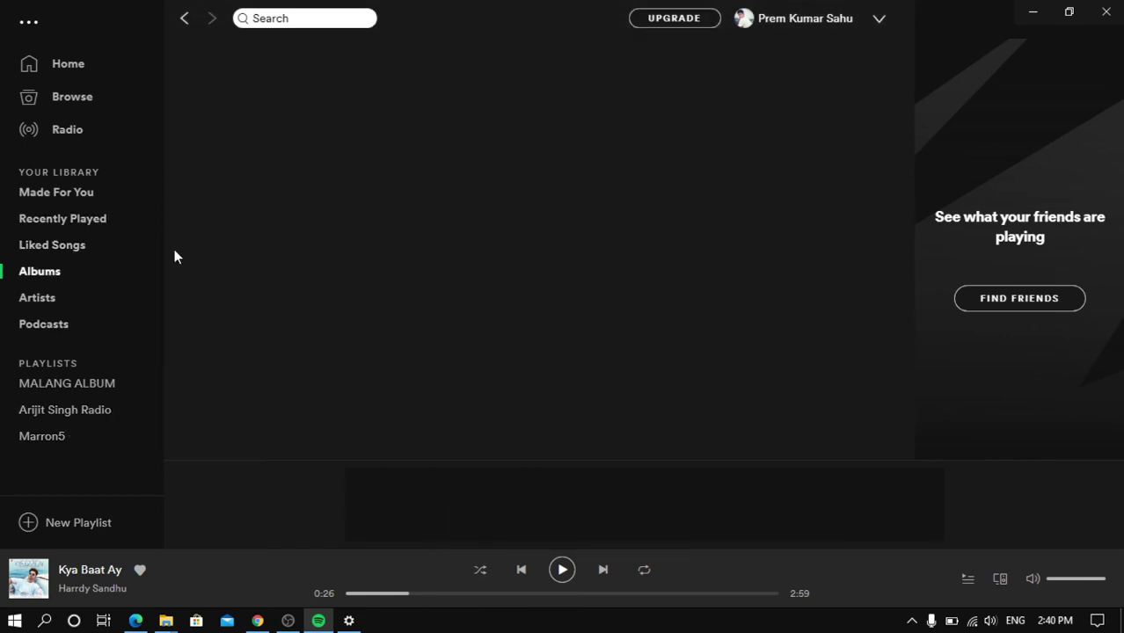
left_click(28, 302)
left_click(345, 19)
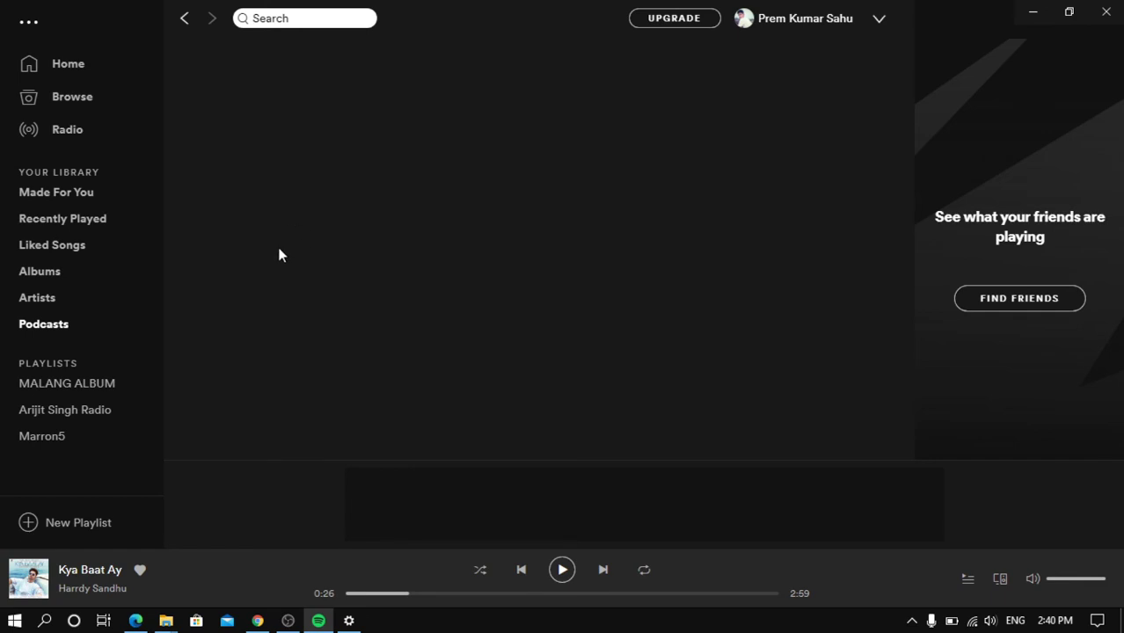
left_click(92, 339)
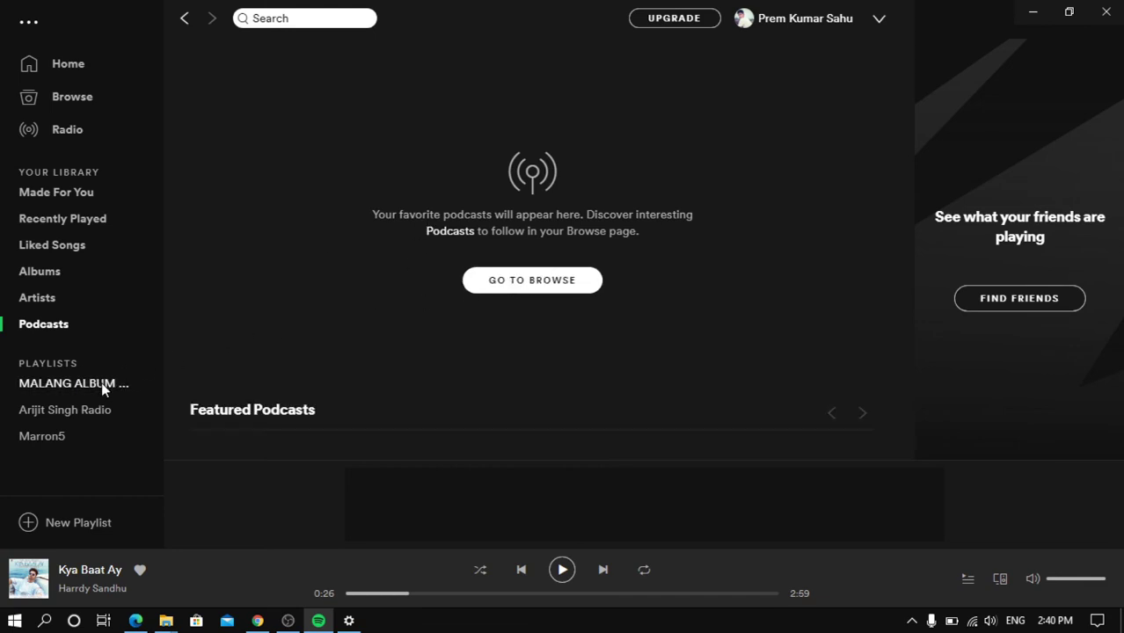
- Open the MALANG ALBUM, Arijit Singh Radio and Marron5 playlists in turn and look through the Marron5 song list
left_click(101, 382)
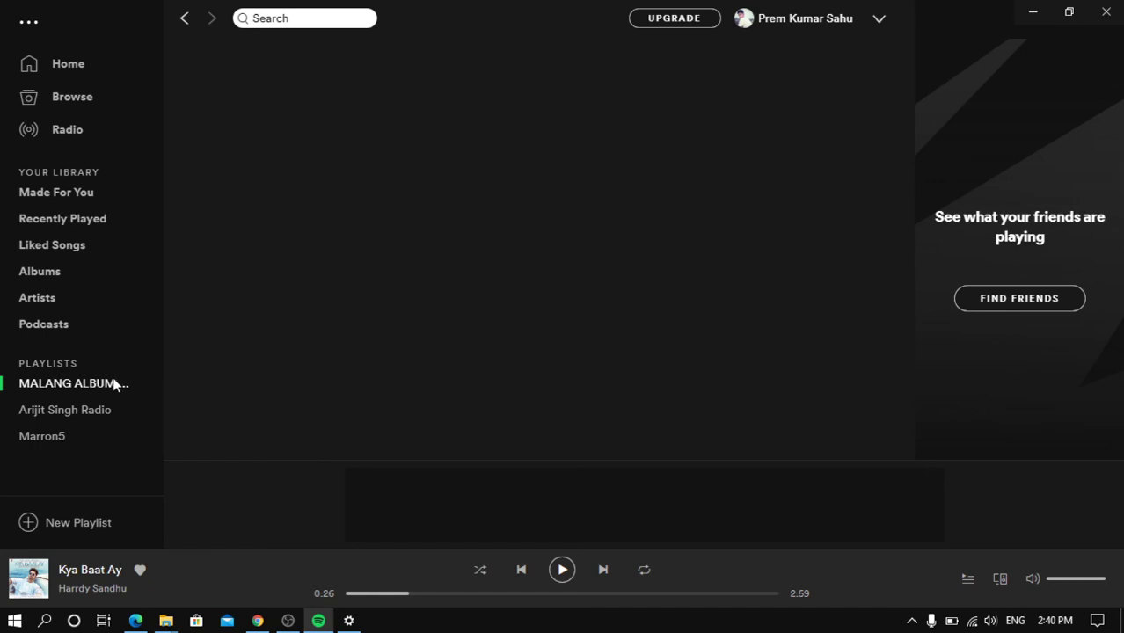
left_click(96, 411)
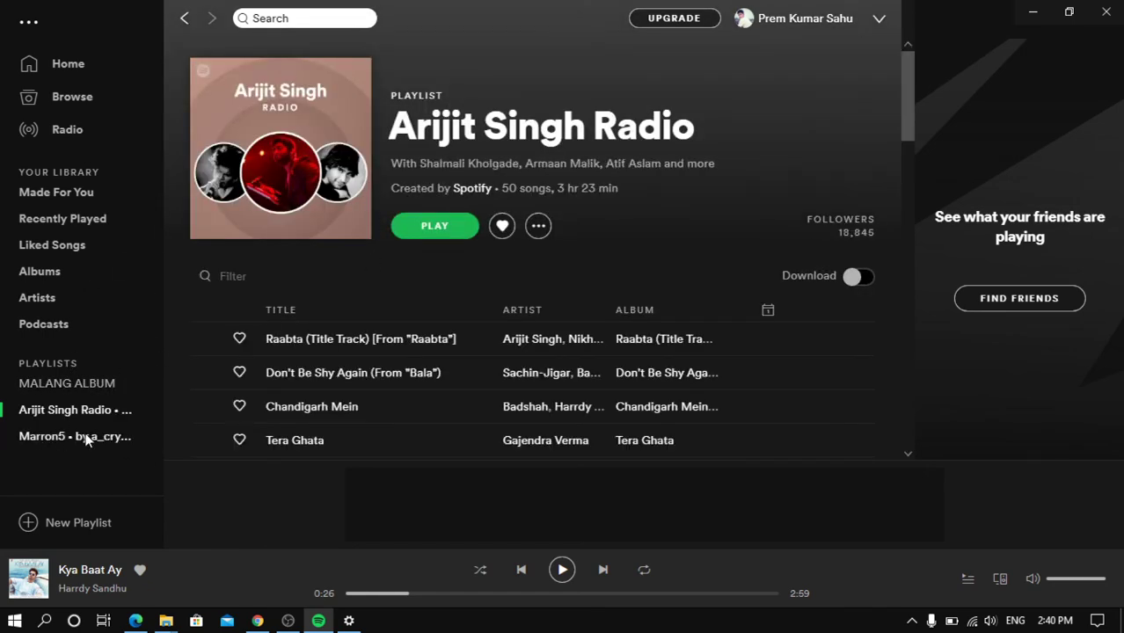
left_click(86, 437)
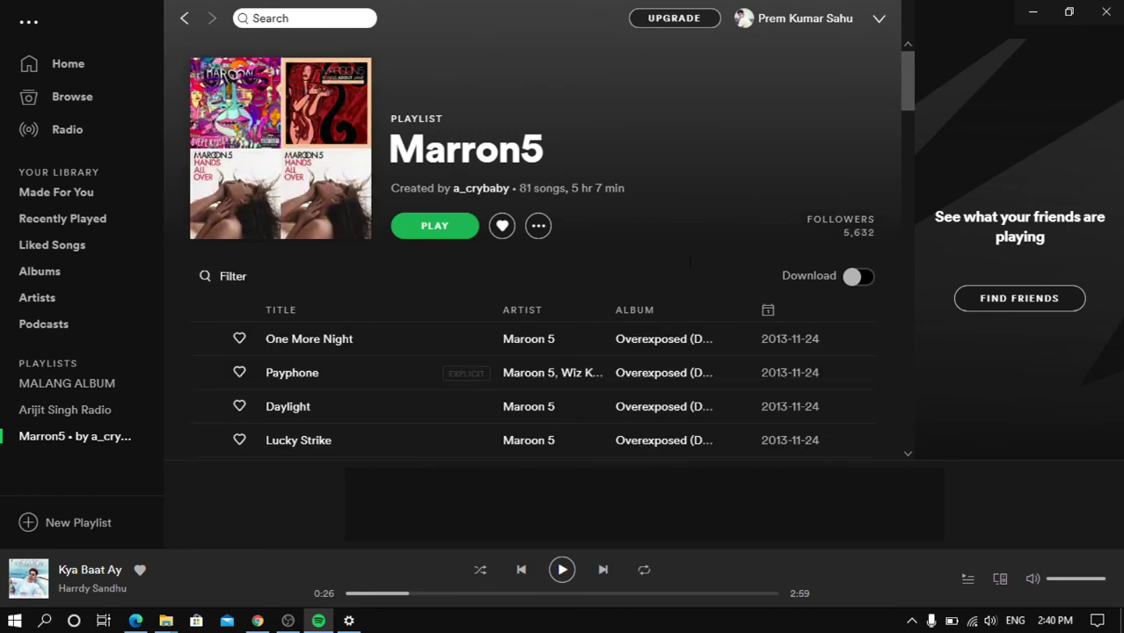
scroll(371, 423, "down", 3)
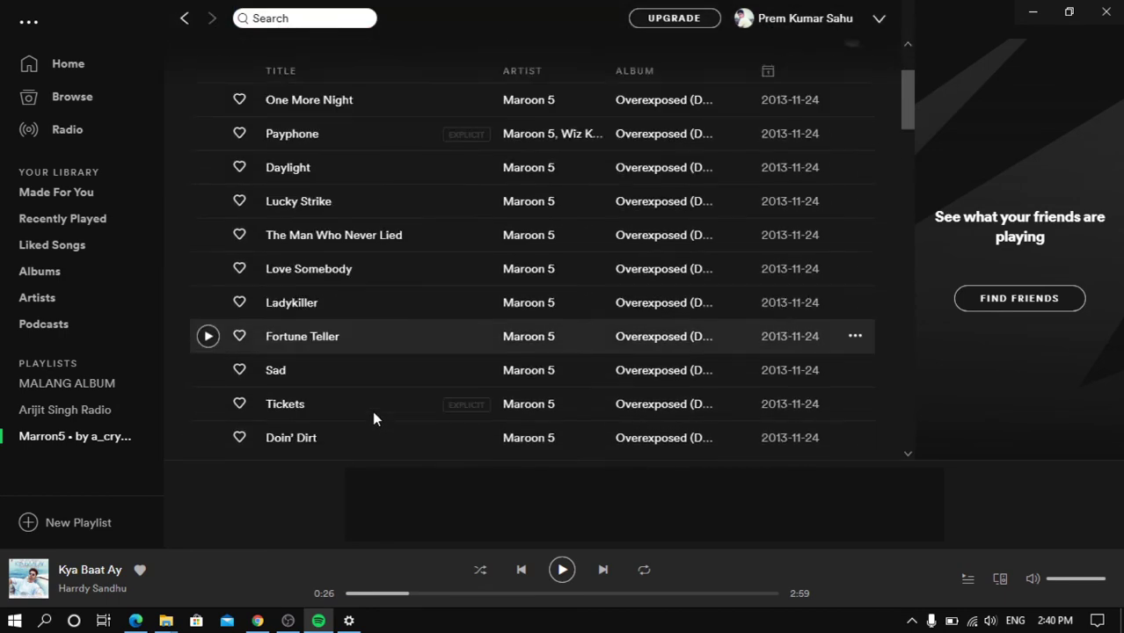
scroll(369, 368, "up", 3)
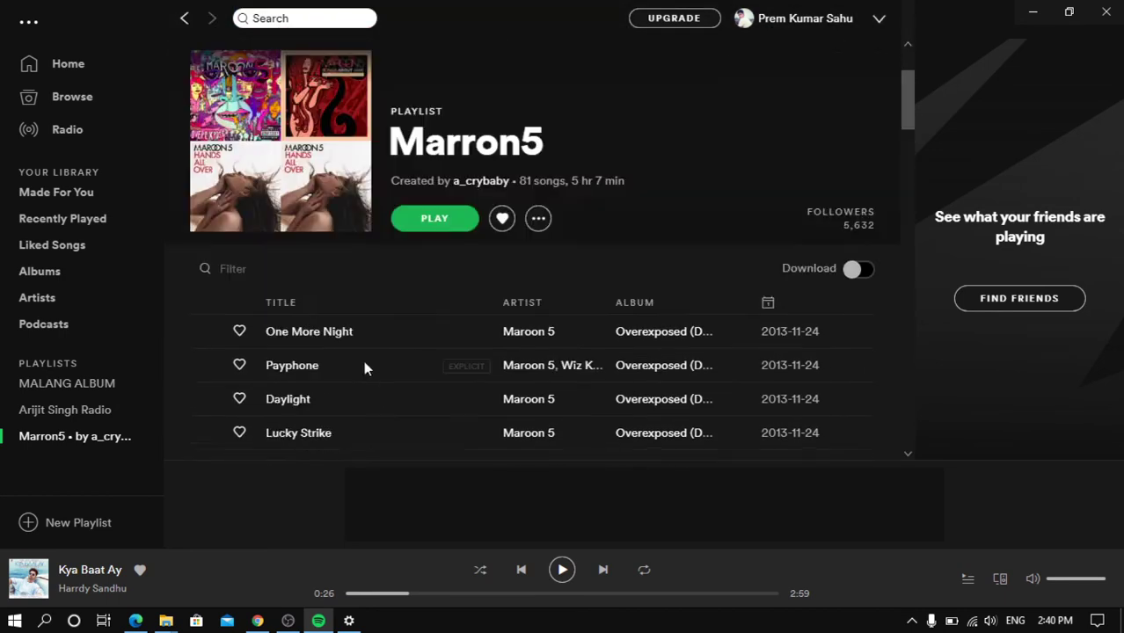
- Return to the Home page and minimize the Spotify window to show the desktop
left_click(62, 72)
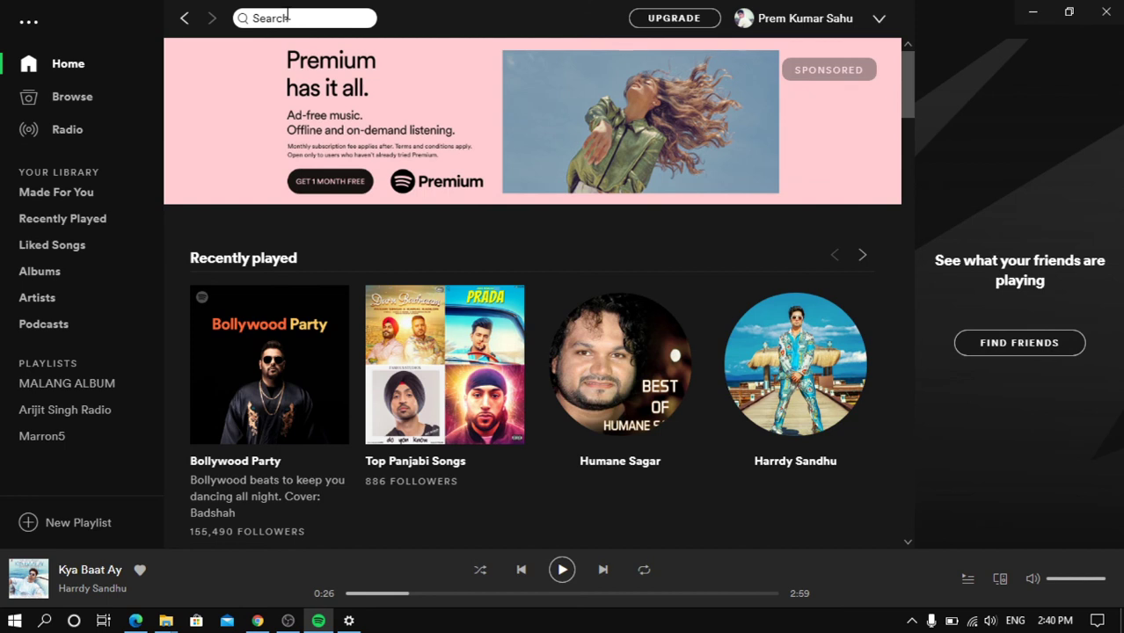
left_click(1034, 11)
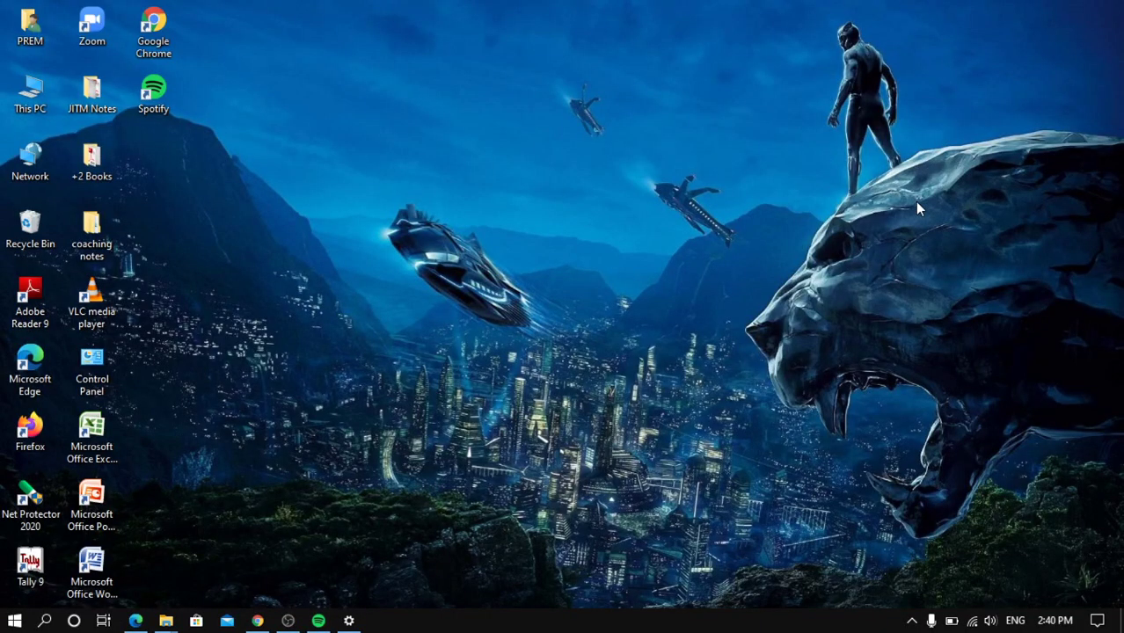